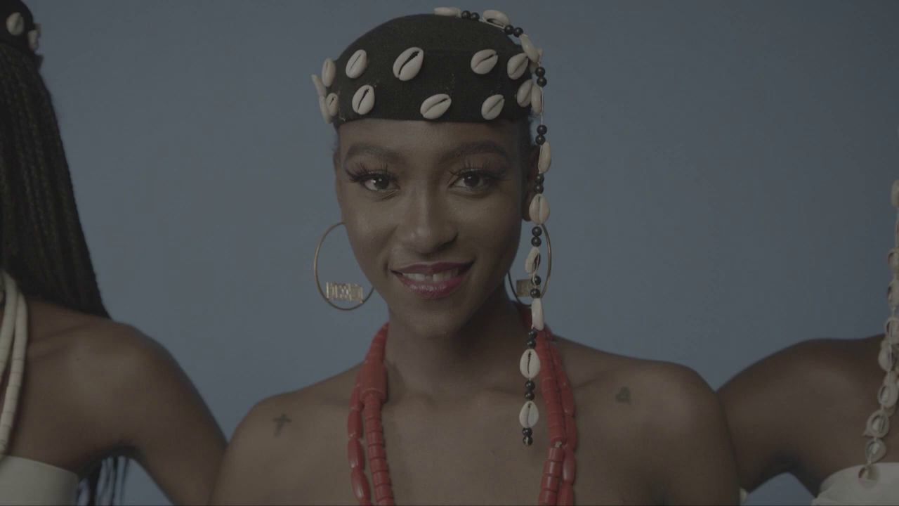
click(638, 219)
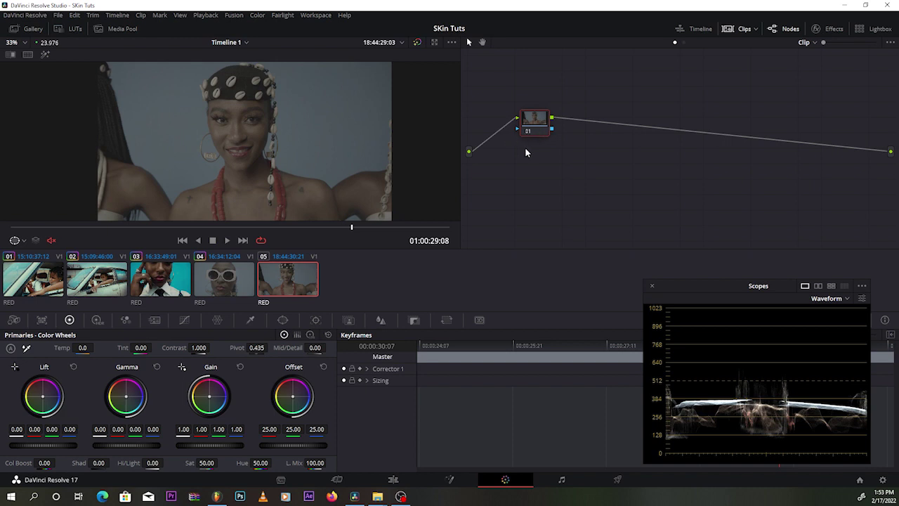
Step: Build a node tree with serial nodes Exposure, Balance, Adj, Contrast, CST and Print, plus parallel nodes Look, Skin and REd
key(alt+s)
key(alt+s)
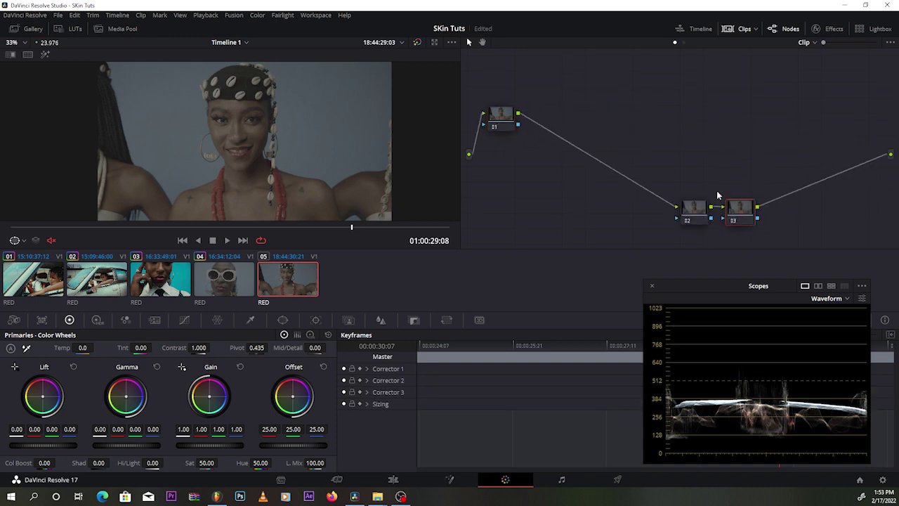
key(alt+s)
key(alt+s)
key(alt+s)
key(alt+p)
key(alt+p)
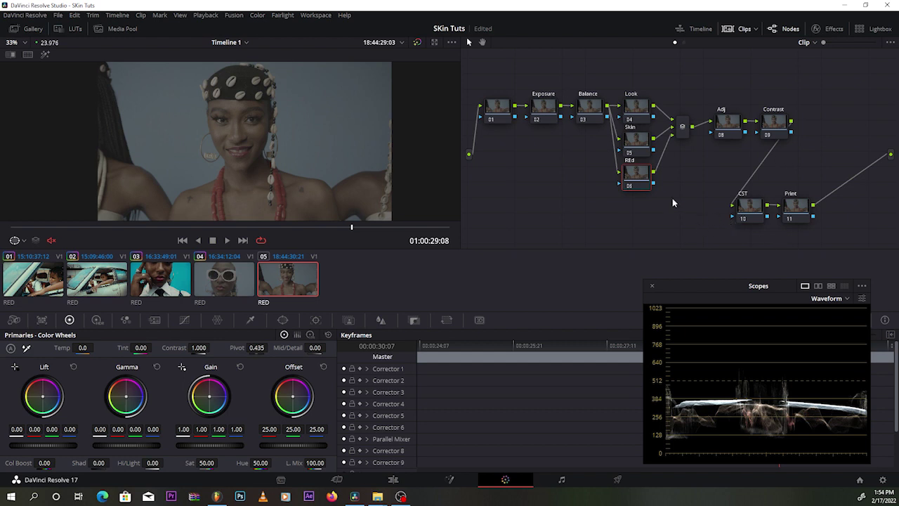
Step: Review the nodes one by one from CST, Print, Contrast and Adj to Exposure, Balance, Look, Skin and REd
click(746, 214)
click(801, 211)
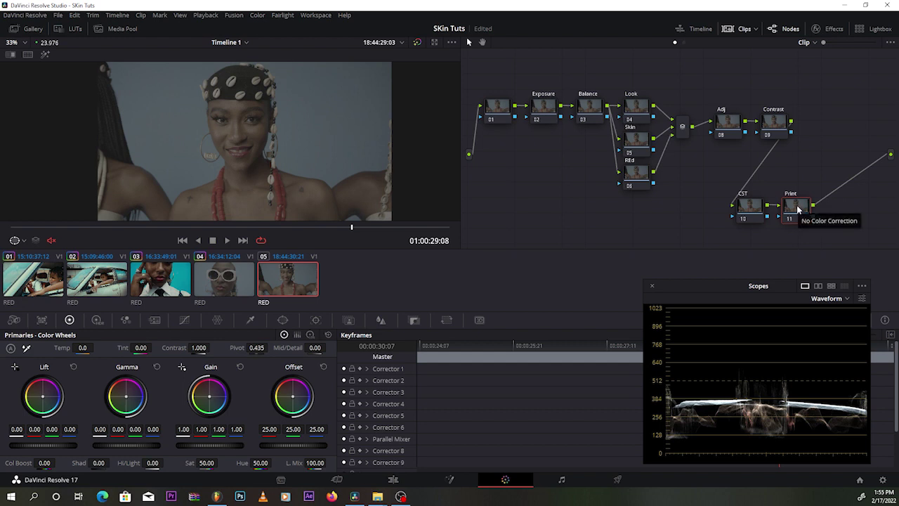
click(783, 122)
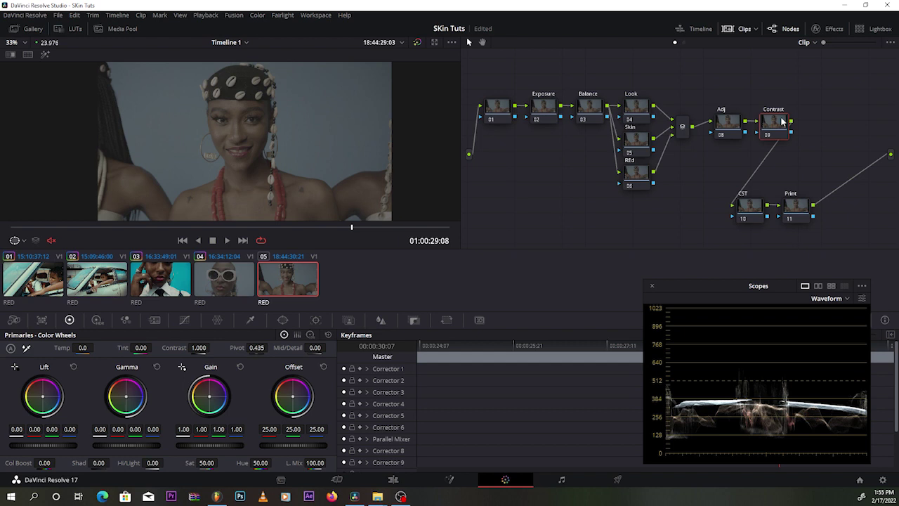
click(719, 121)
click(640, 176)
click(545, 103)
click(584, 111)
click(629, 110)
click(644, 142)
click(645, 172)
drag(635, 181, 635, 186)
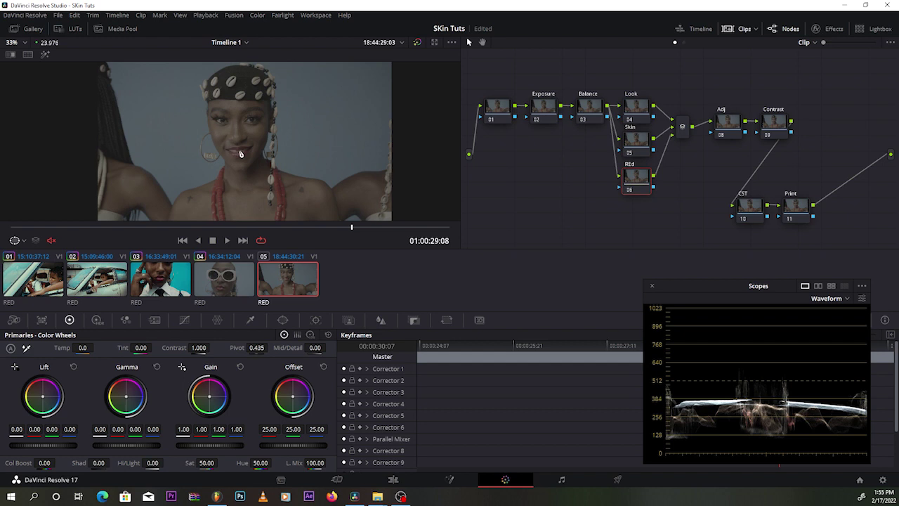
Step: Apply the Color Space Transform effect to the CST node
click(749, 205)
click(825, 29)
scroll(781, 218, down, 6)
scroll(782, 211, up, 6)
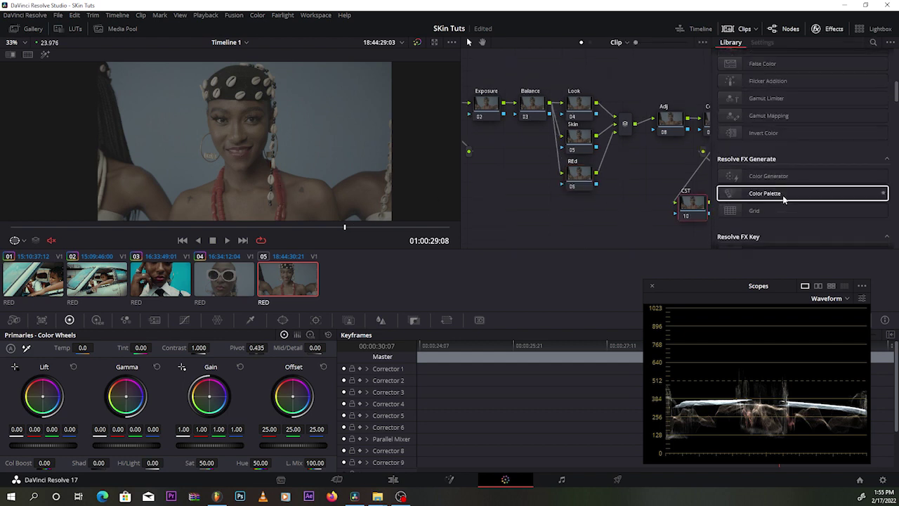
drag(784, 102, 693, 205)
Step: Set the transform's input color space to REDWideGamutRGB and its input gamma to RED Log3G10
click(820, 85)
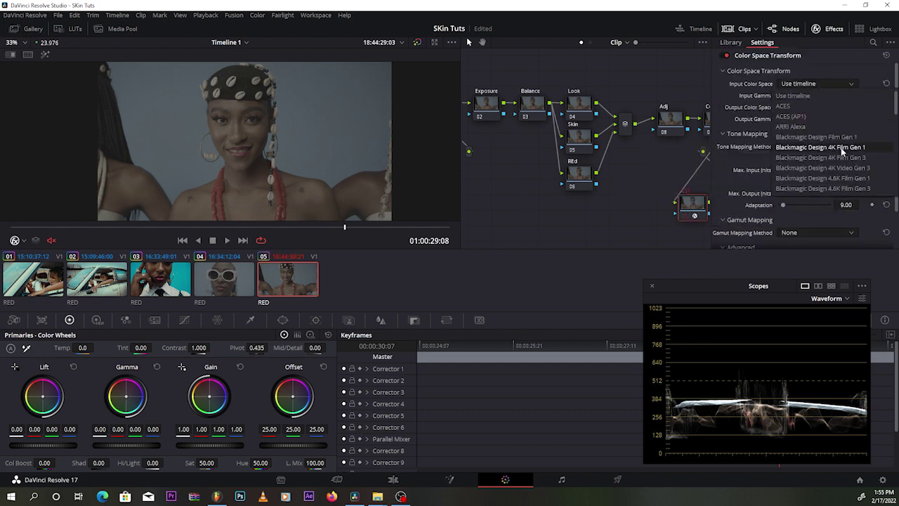
scroll(841, 149, down, 5)
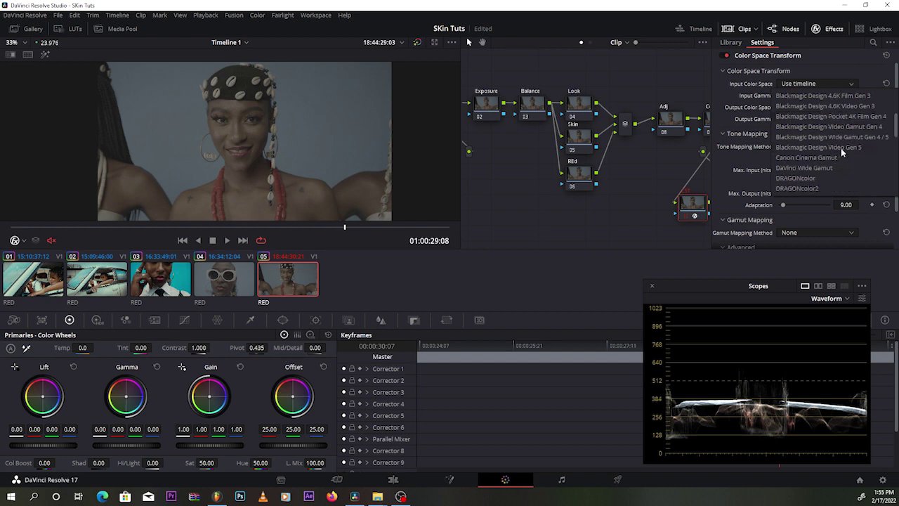
scroll(835, 149, down, 5)
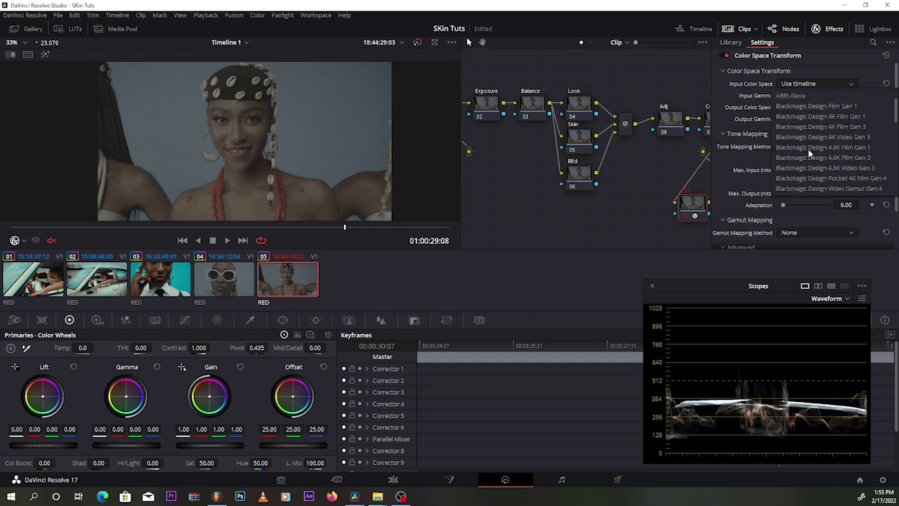
scroll(807, 140, down, 3)
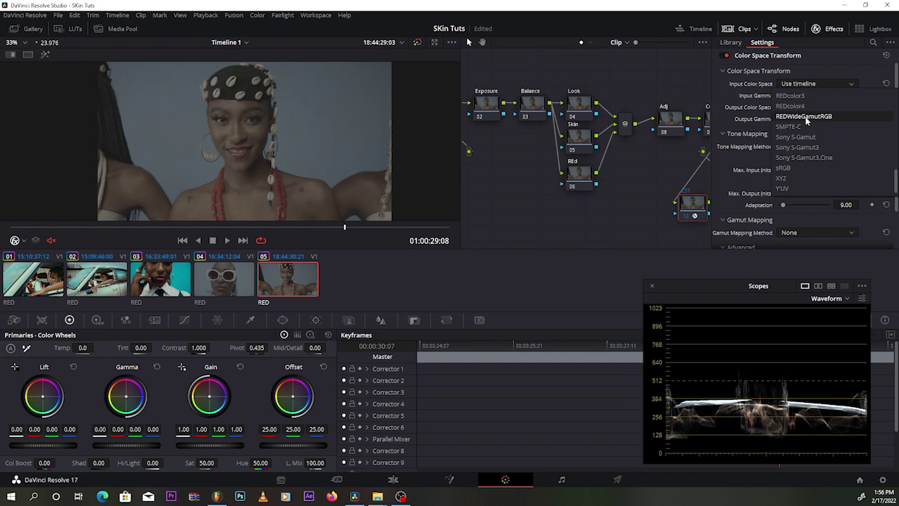
click(808, 117)
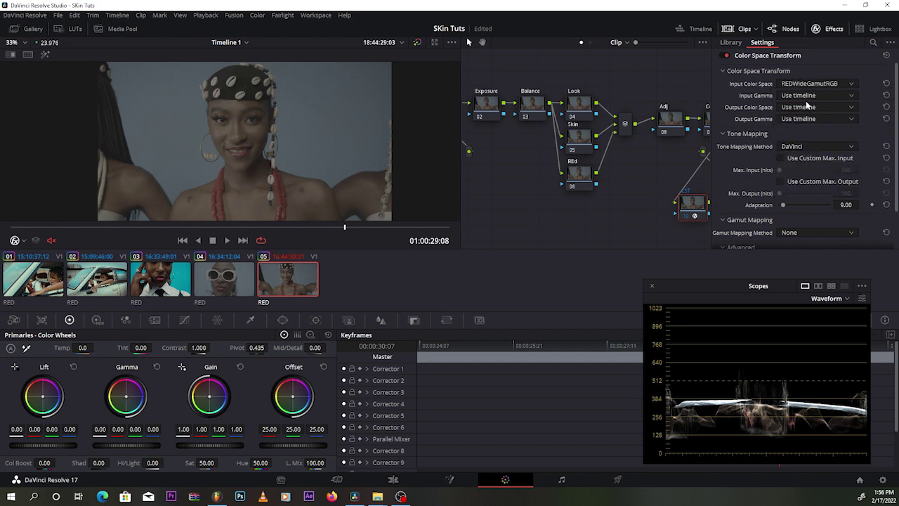
click(809, 96)
scroll(805, 123, down, 4)
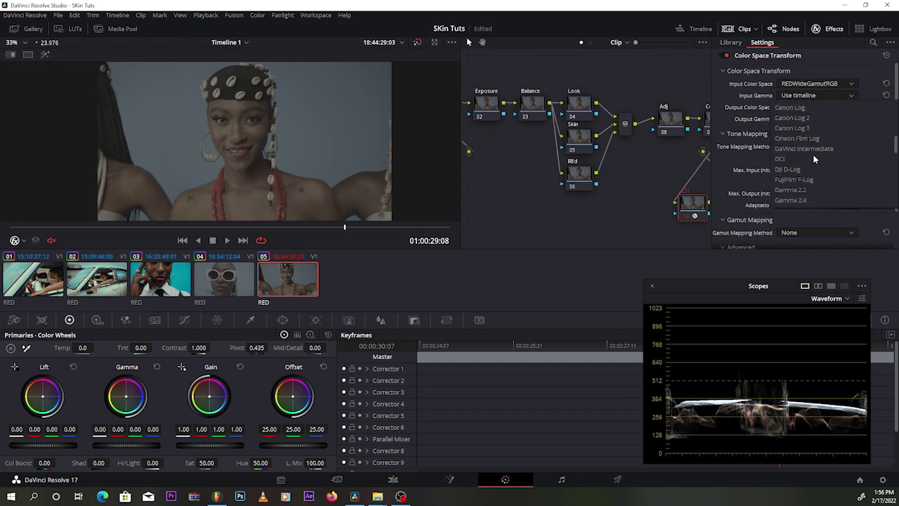
scroll(814, 177, up, 3)
scroll(810, 158, down, 3)
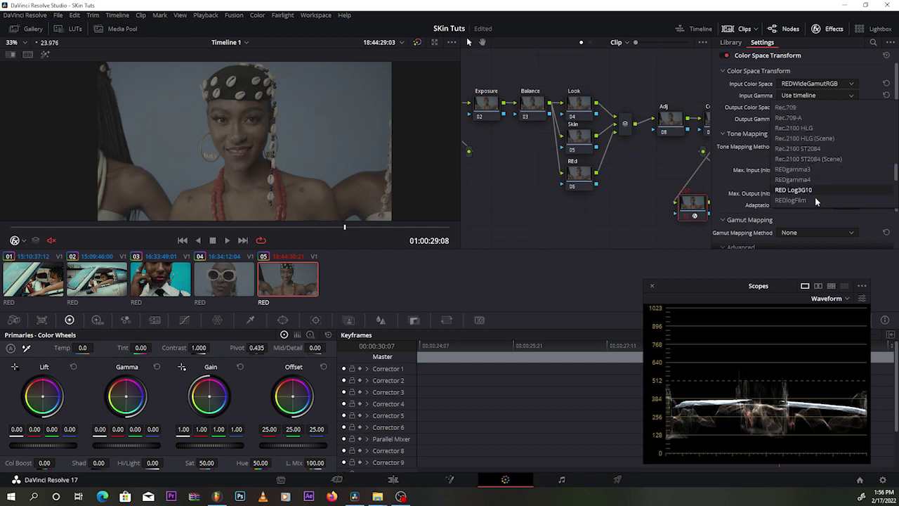
click(806, 192)
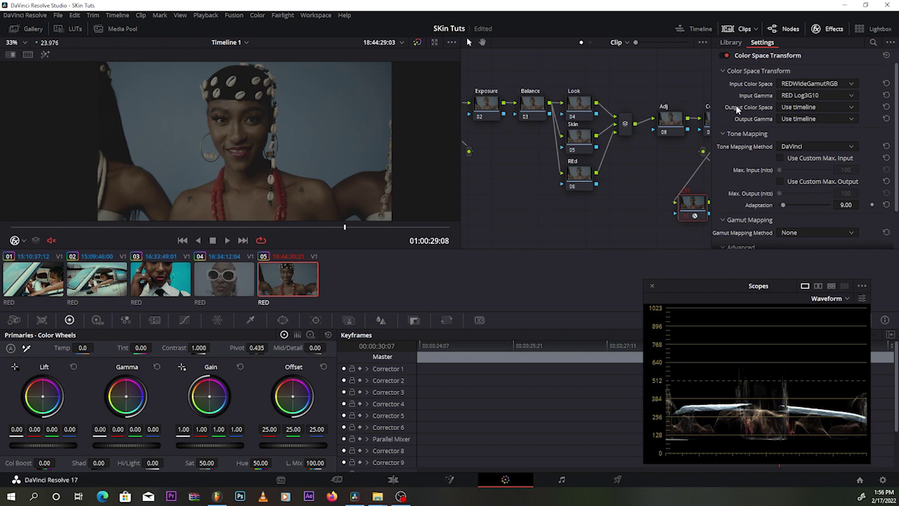
Step: Set the transform's output color space to Rec.709 and its output gamma to Cineon Film Log
click(801, 110)
scroll(802, 185, down, 3)
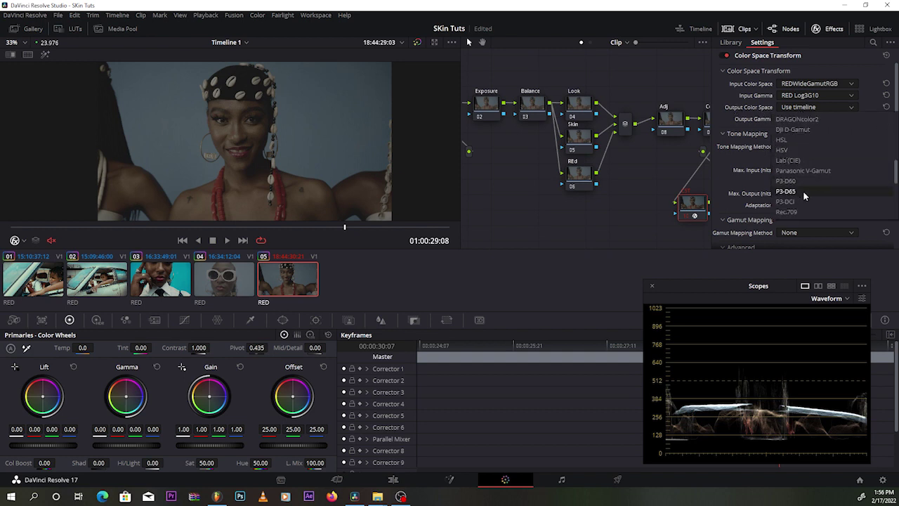
scroll(797, 211, down, 2)
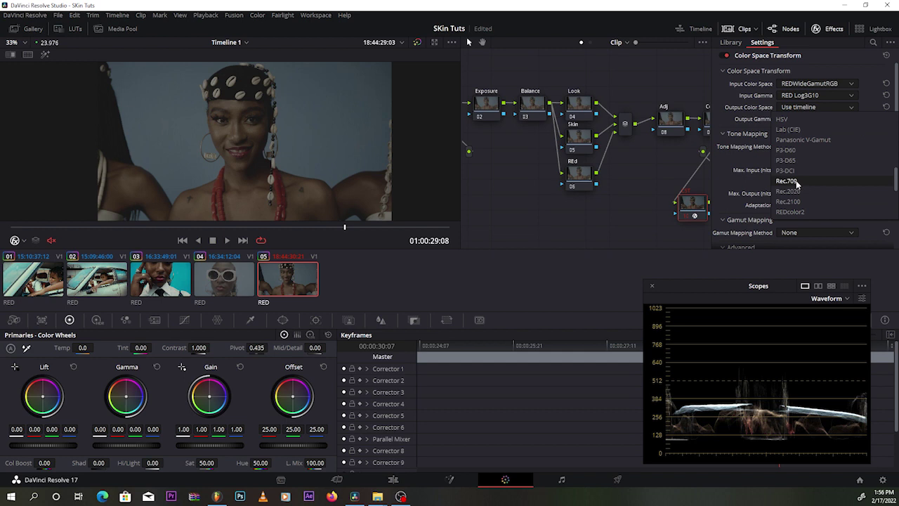
click(797, 181)
click(815, 119)
scroll(816, 169, down, 5)
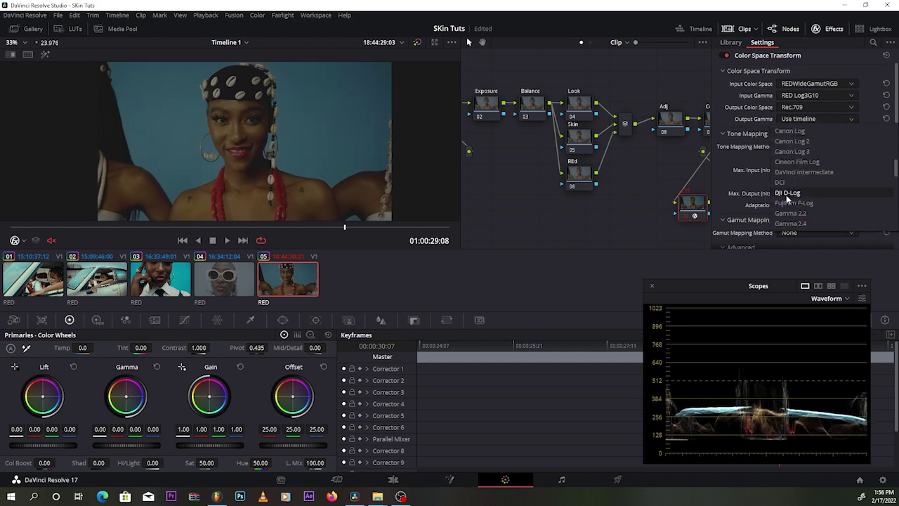
click(796, 164)
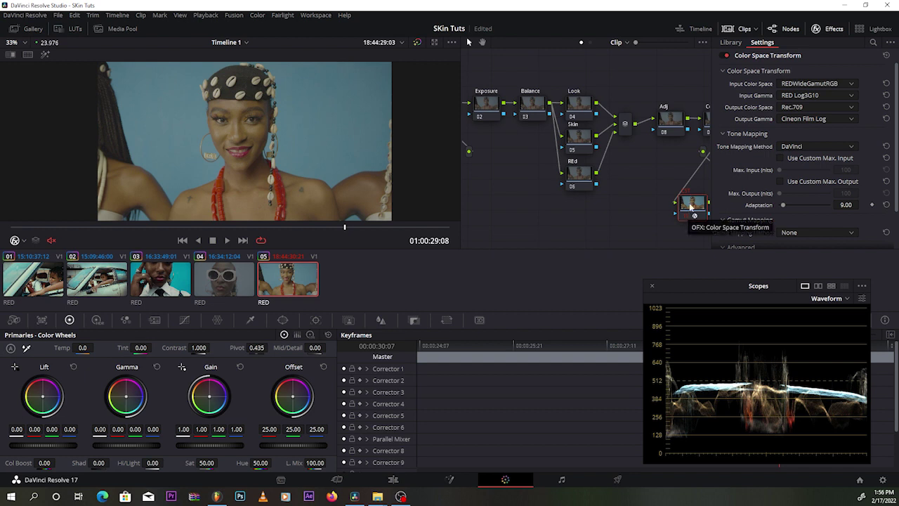
Step: Disable and re-enable the CST node to compare the image with and without the transform
key(ctrl+d)
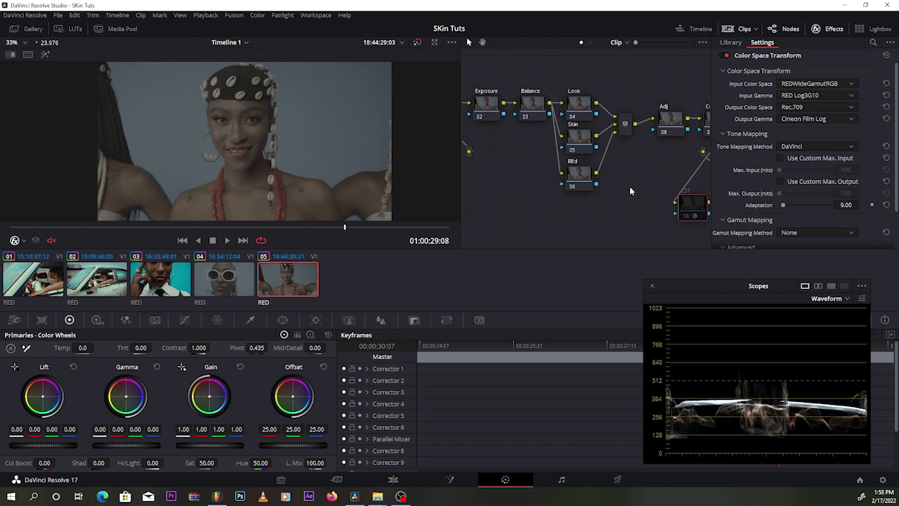
click(692, 215)
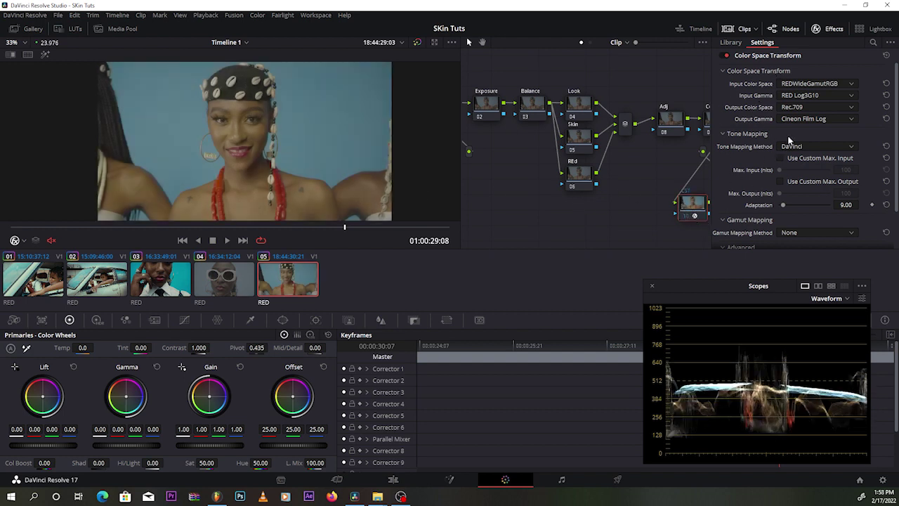
Step: Try Gamma 2.5 as the transform's output gamma, and return it to Cineon Film Log
click(808, 120)
scroll(821, 177, down, 3)
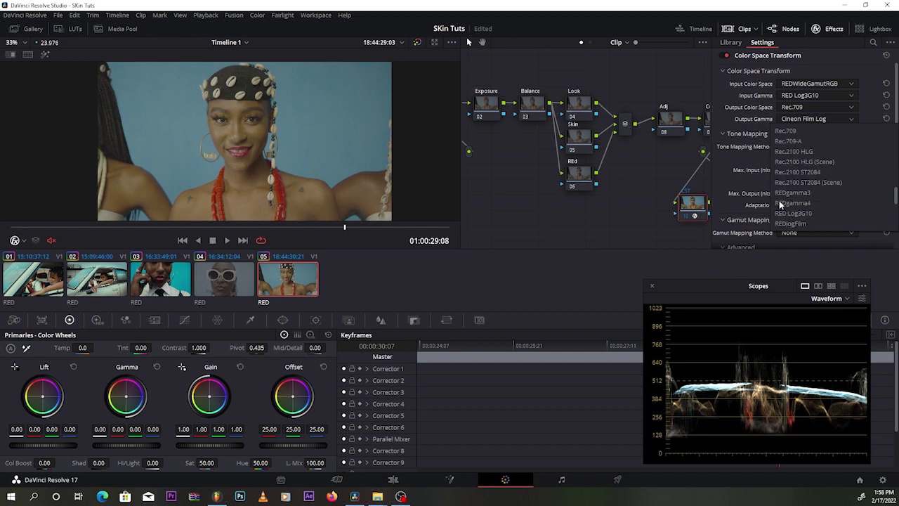
click(803, 141)
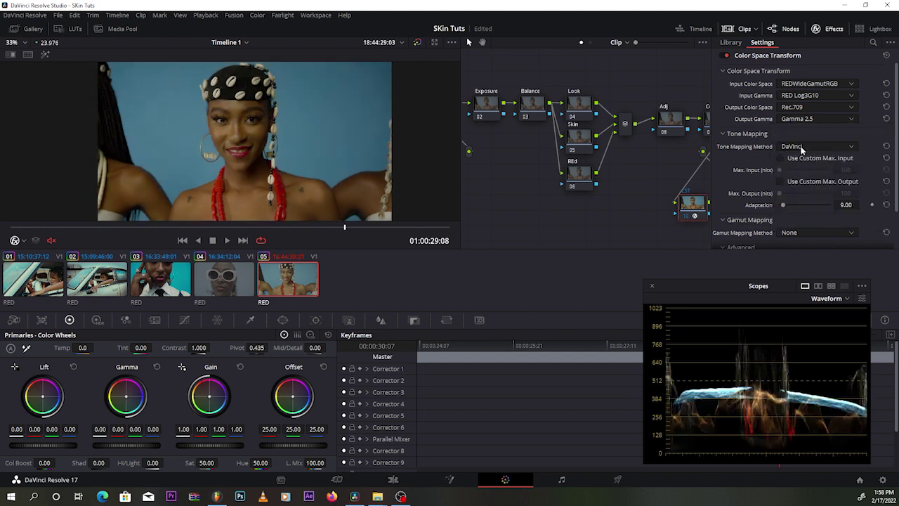
scroll(344, 160, down, 2)
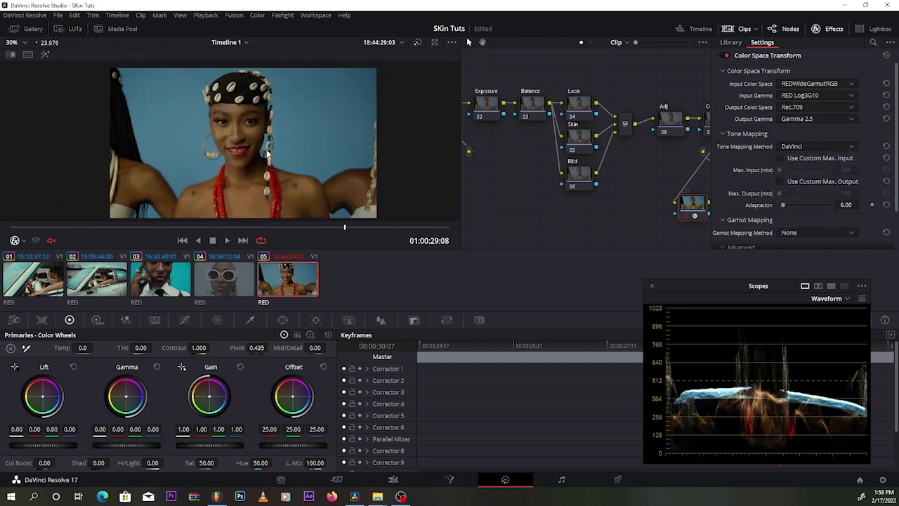
click(818, 118)
scroll(823, 172, down, 4)
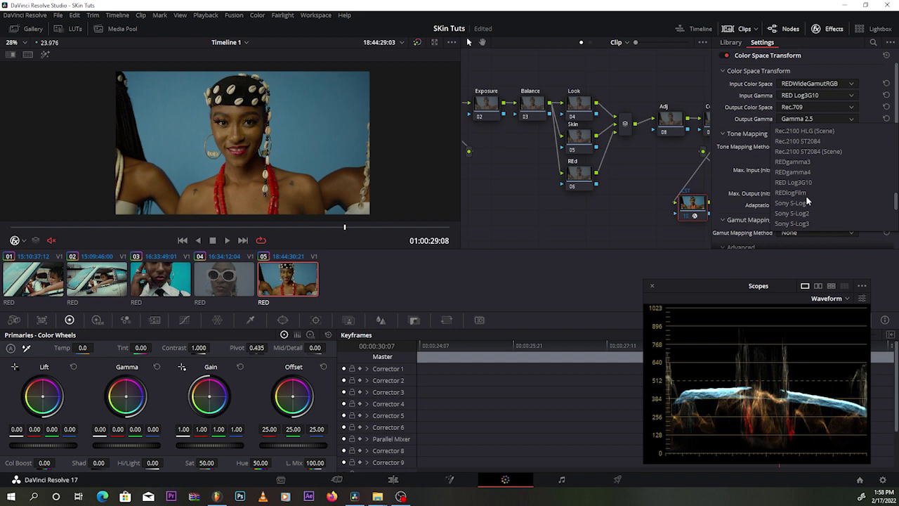
scroll(811, 186, up, 5)
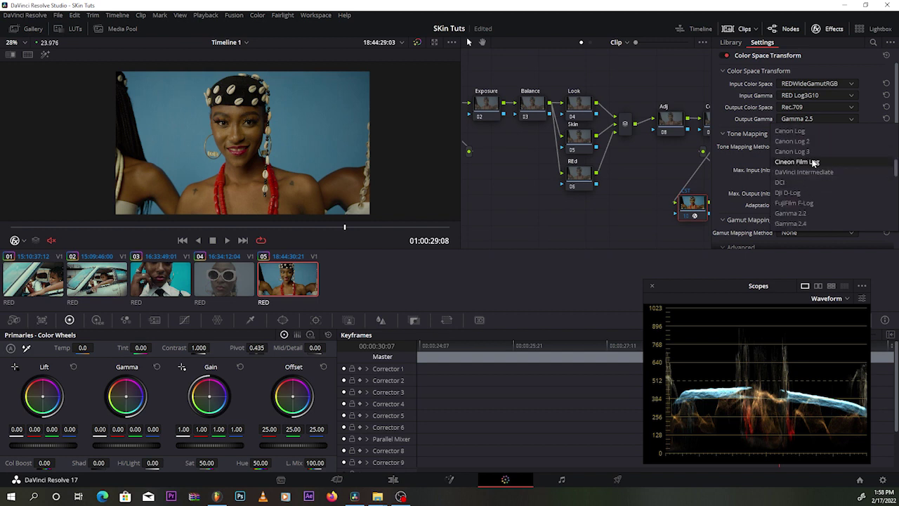
click(797, 161)
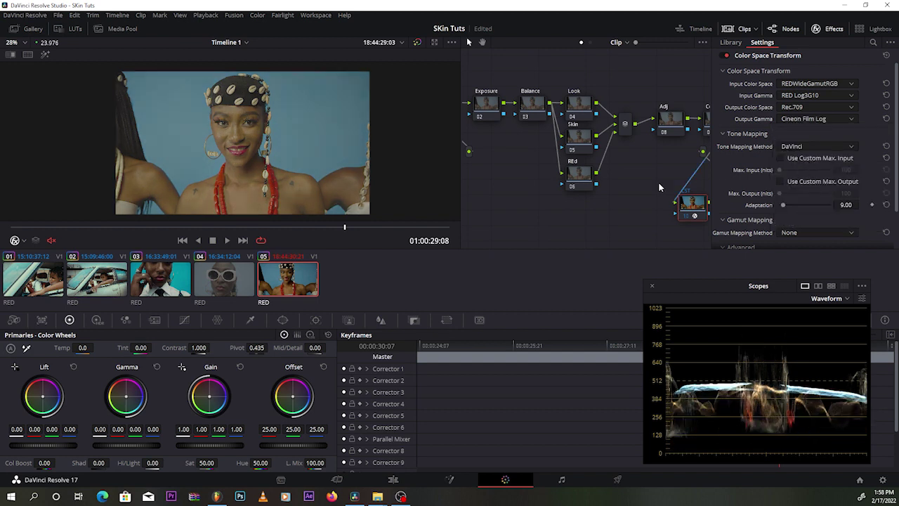
Step: Apply the Rec709 Kodak 2383 D60 LUT from the Film Looks folder to the Print node
click(826, 32)
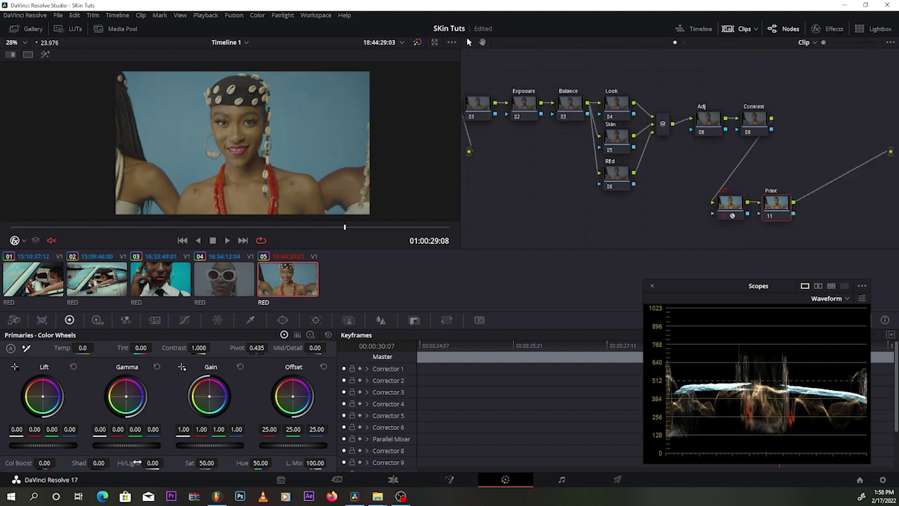
click(70, 29)
click(62, 207)
scroll(133, 176, down, 3)
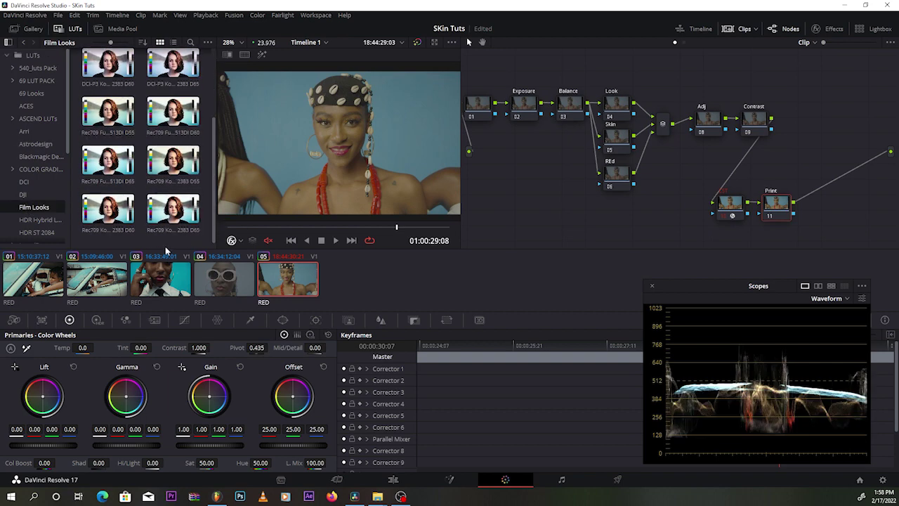
double_click(107, 218)
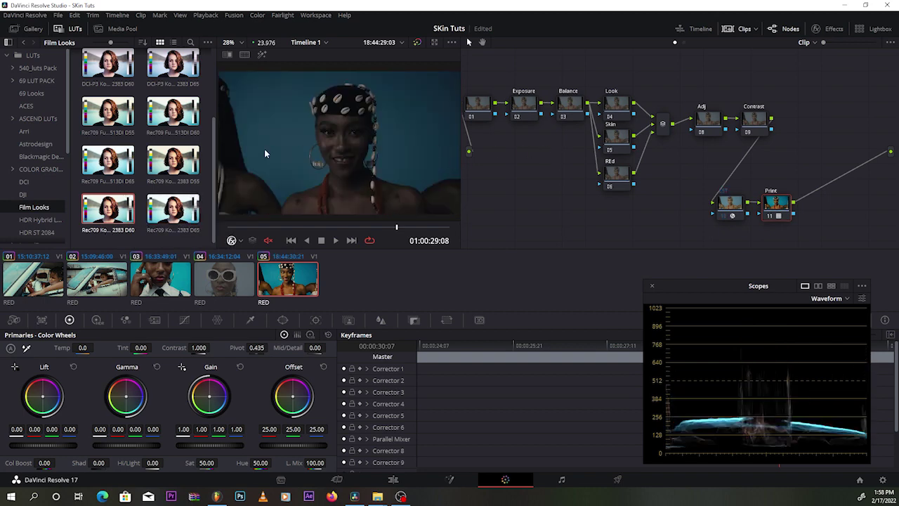
click(73, 28)
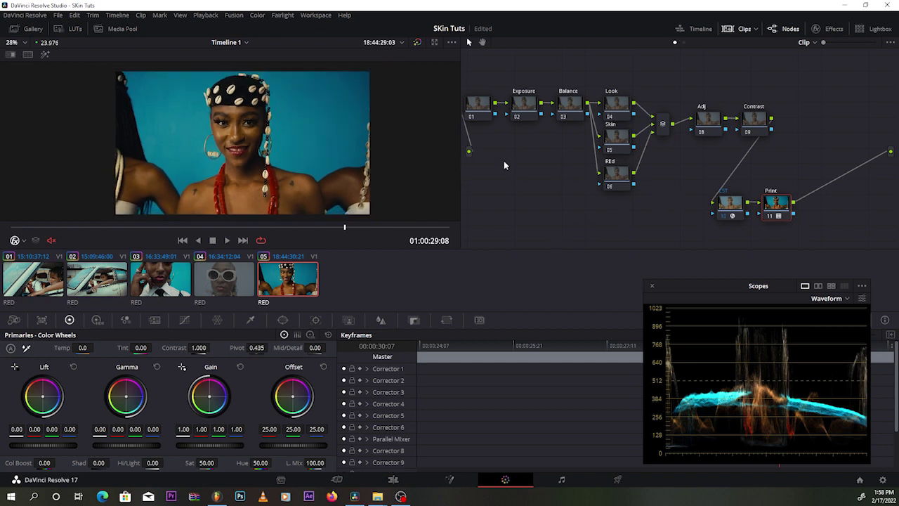
Step: Review the timeline color space options in the project's color management settings, and close the settings without saving
scroll(321, 147, down, 1)
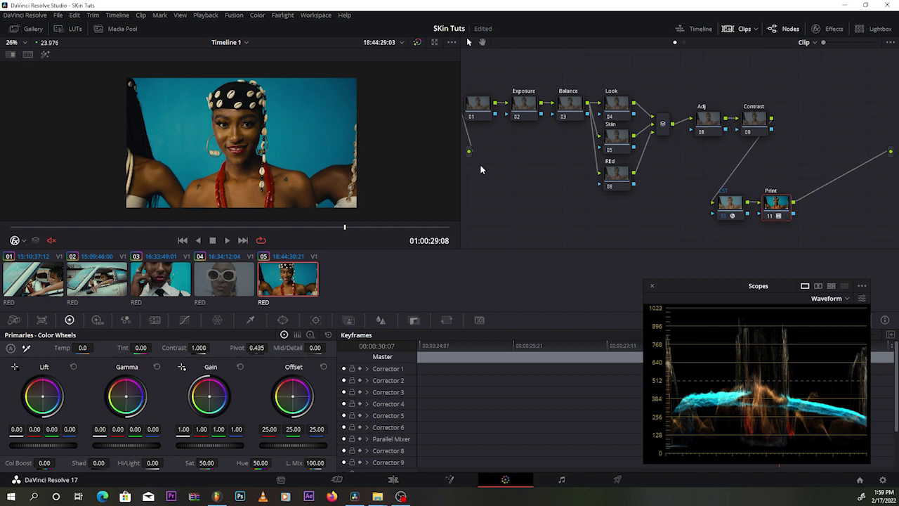
click(523, 107)
click(882, 479)
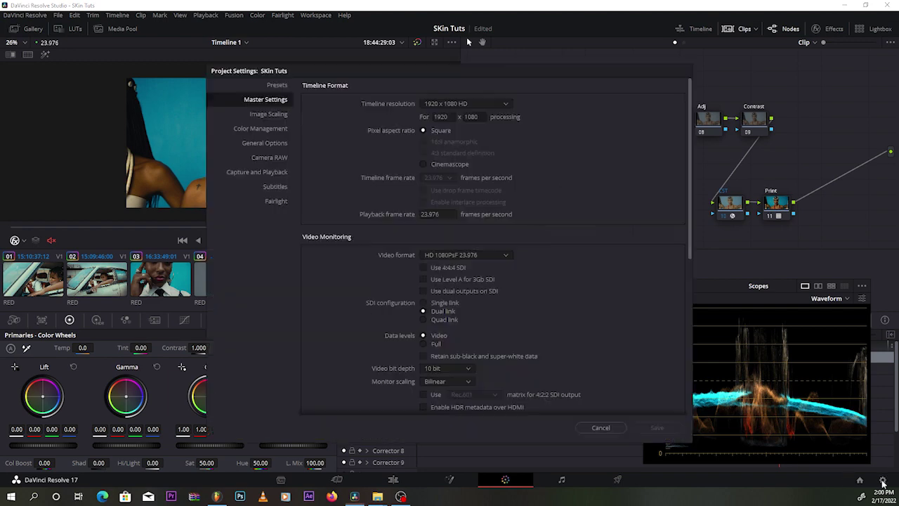
click(257, 129)
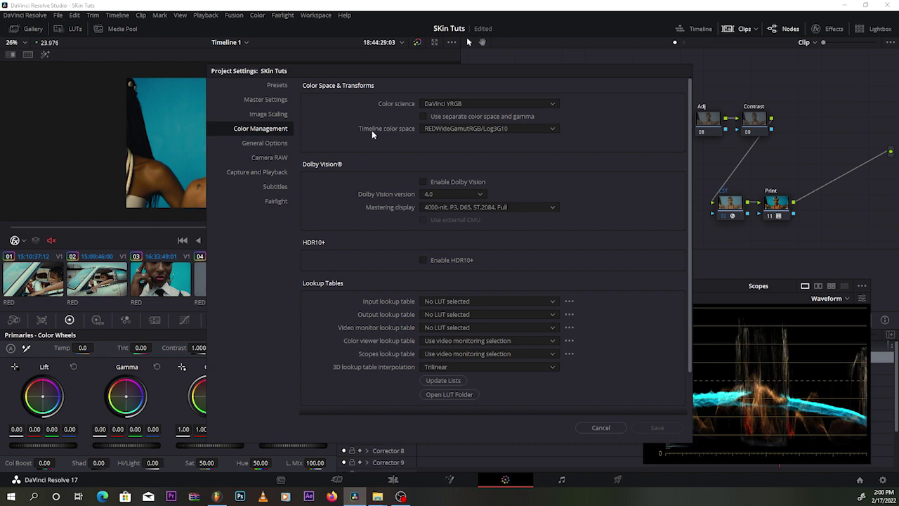
click(445, 129)
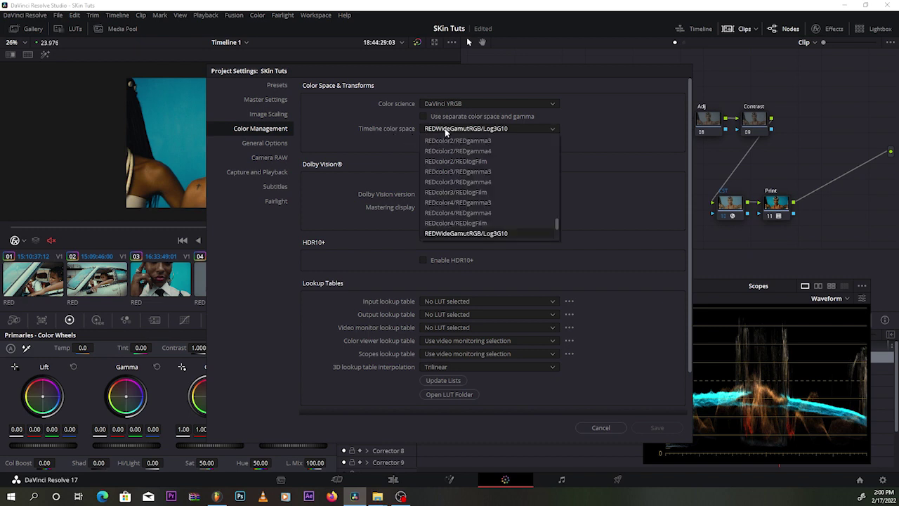
scroll(495, 171, up, 10)
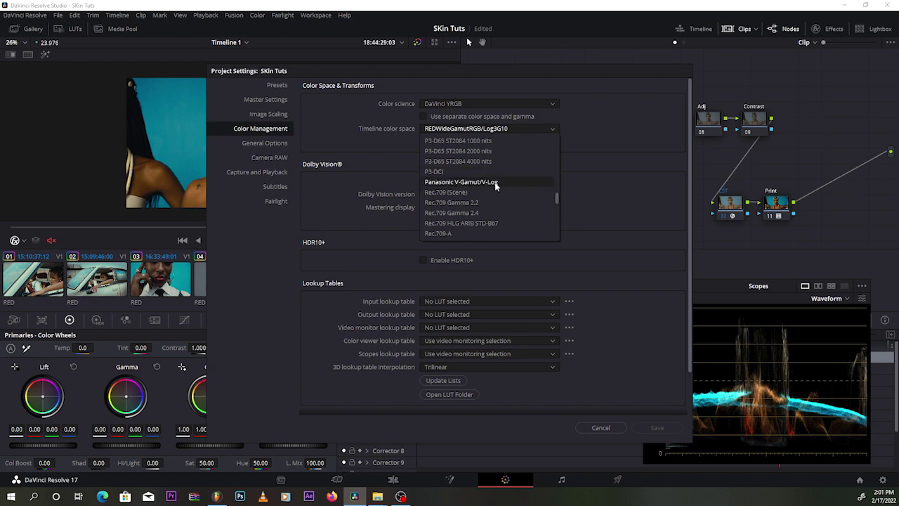
scroll(464, 200, down, 5)
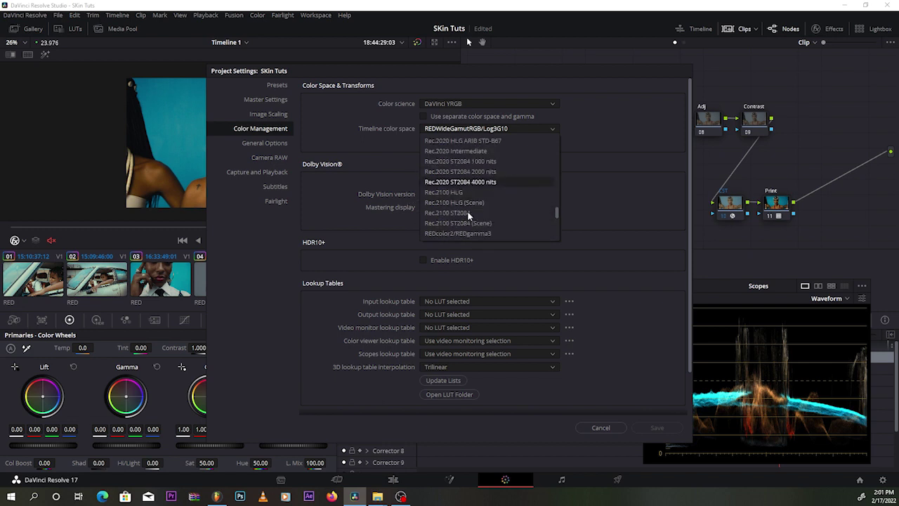
scroll(449, 211, down, 3)
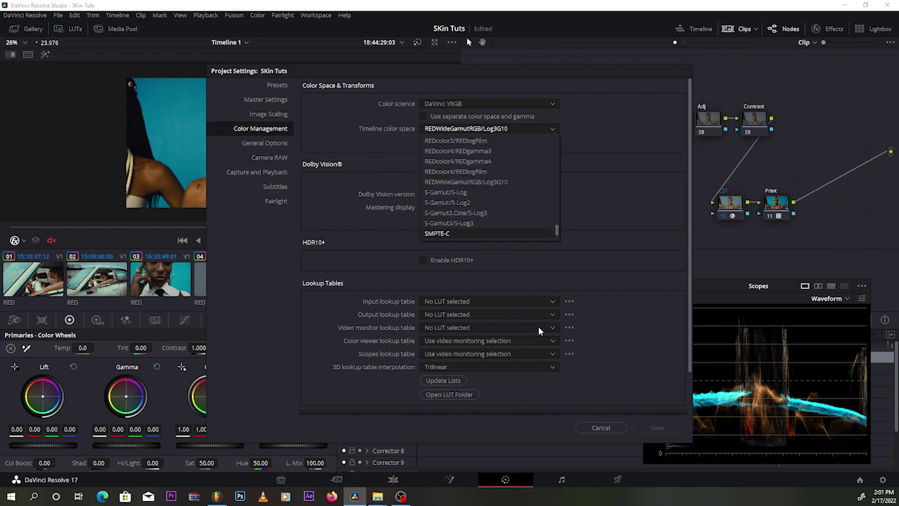
click(597, 297)
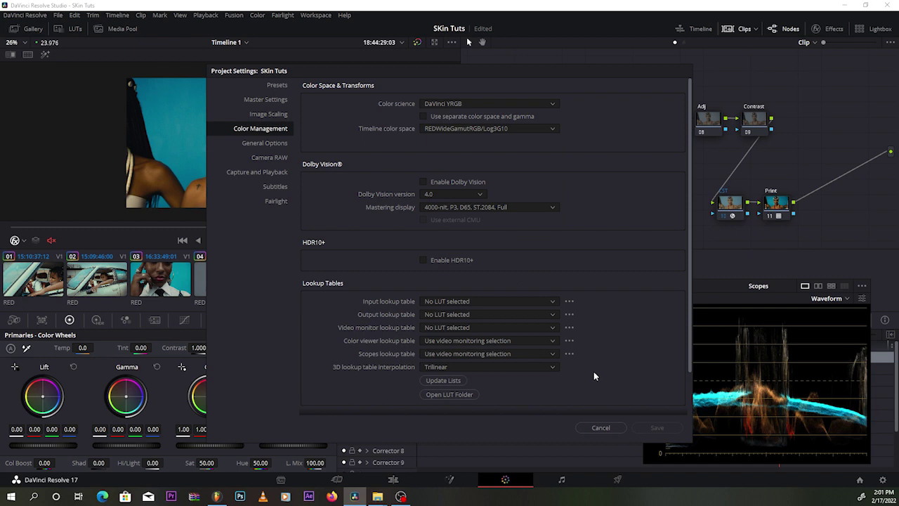
click(600, 427)
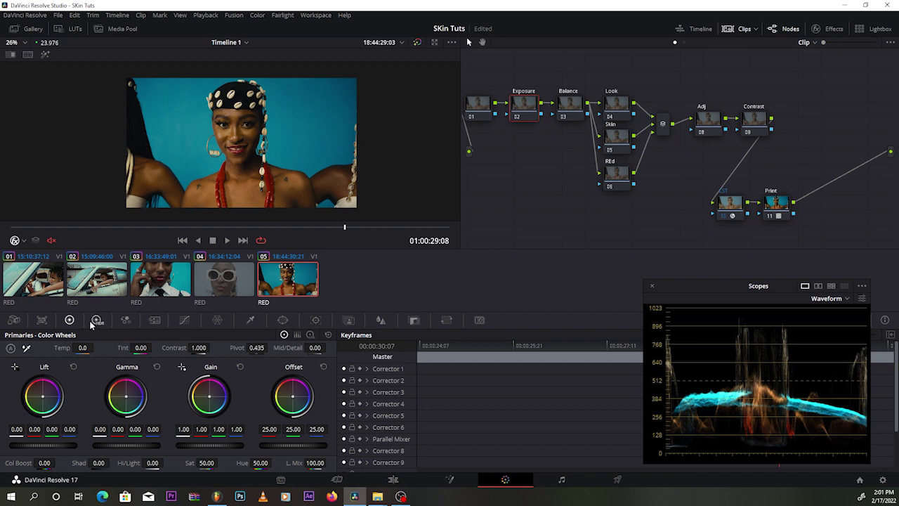
Step: Lower the Exposure node's global HDR exposure to -0.34 and toggle the node off and on to compare
click(97, 321)
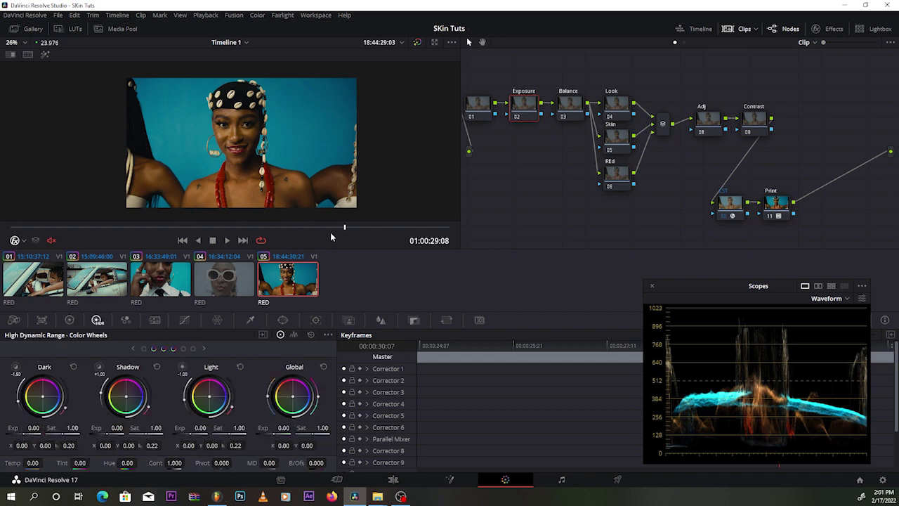
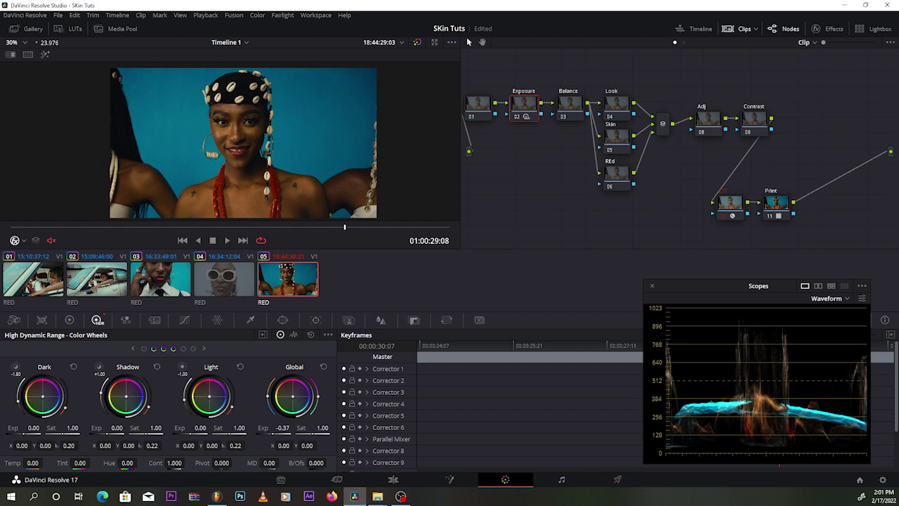
click(517, 116)
click(518, 117)
click(518, 118)
click(518, 118)
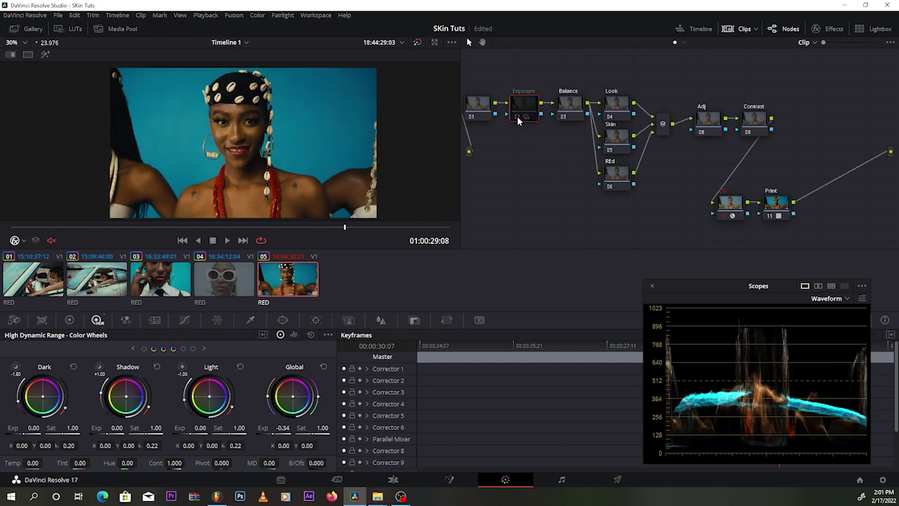
click(518, 118)
click(518, 118)
Step: Shape a gentle S-curve on the Contrast node's custom curve with a highlight and a shadow point, and toggle the node to compare
click(754, 117)
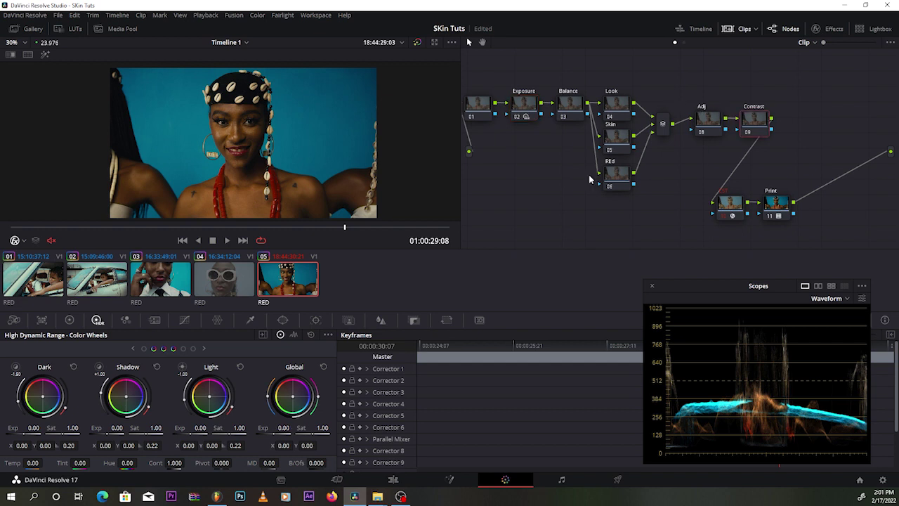
scroll(293, 193, up, 1)
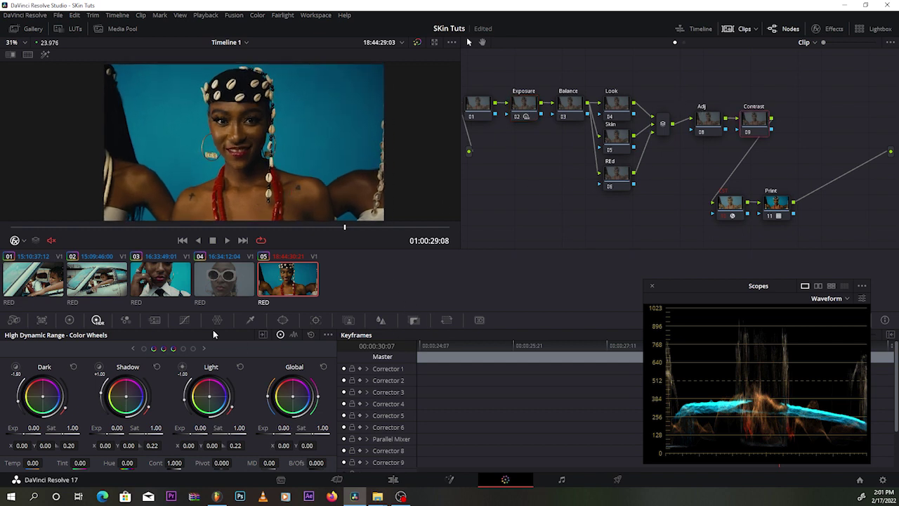
click(184, 319)
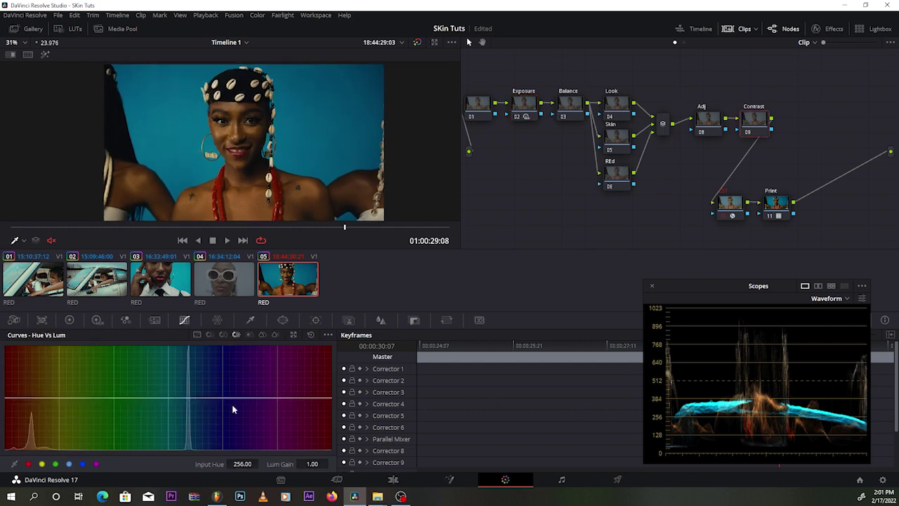
click(197, 335)
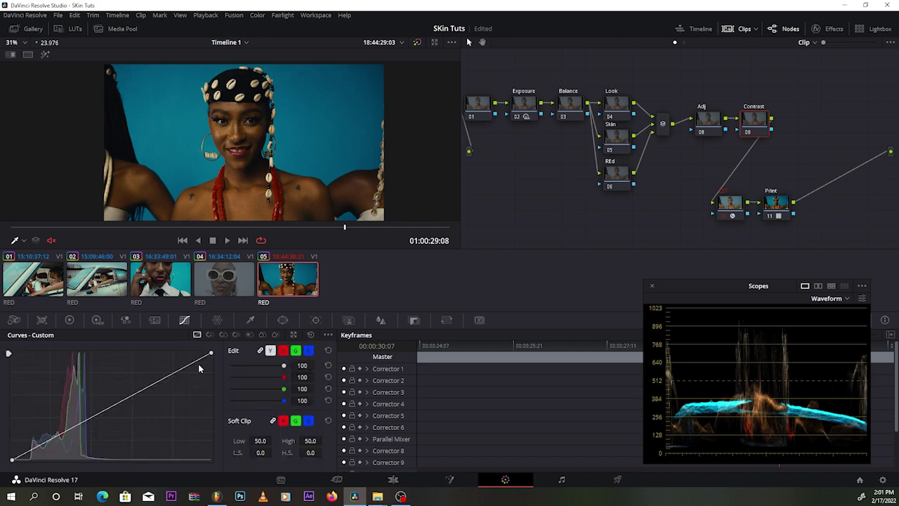
drag(172, 375, 171, 371)
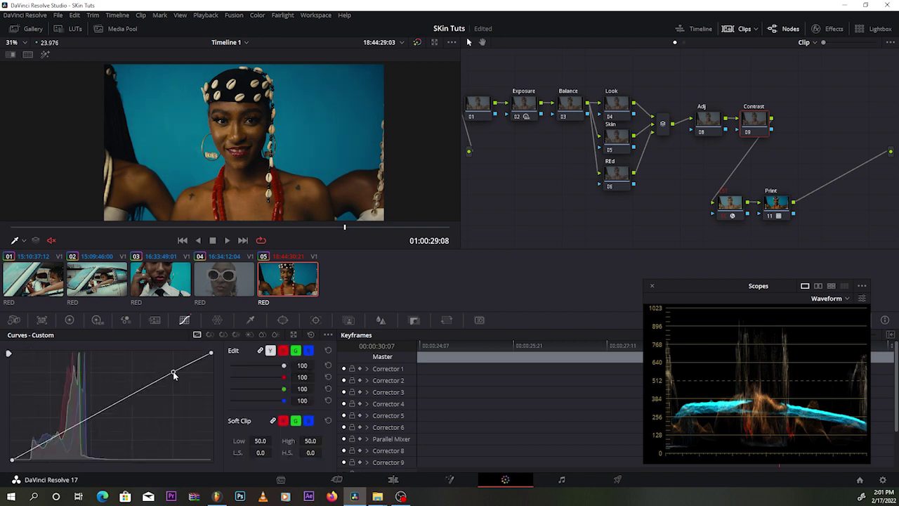
click(36, 447)
drag(38, 450, 38, 451)
drag(172, 372, 162, 370)
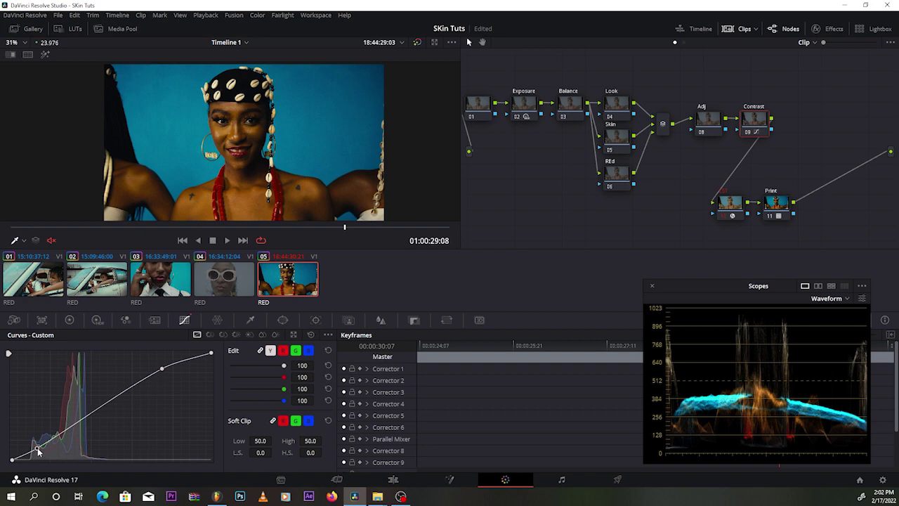
drag(37, 449, 38, 450)
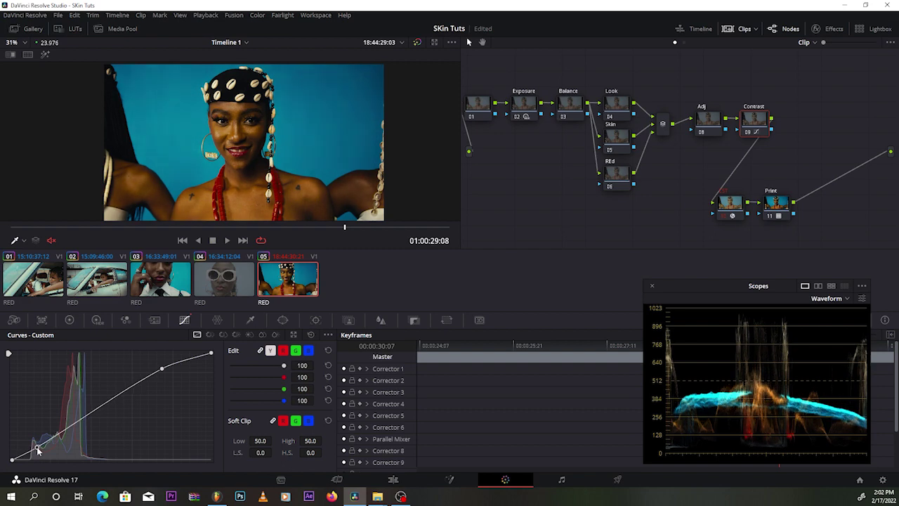
click(749, 134)
click(750, 133)
Step: Raise the Exposure node's HDR shadow exposure to 0.24
click(524, 105)
scroll(275, 139, up, 1)
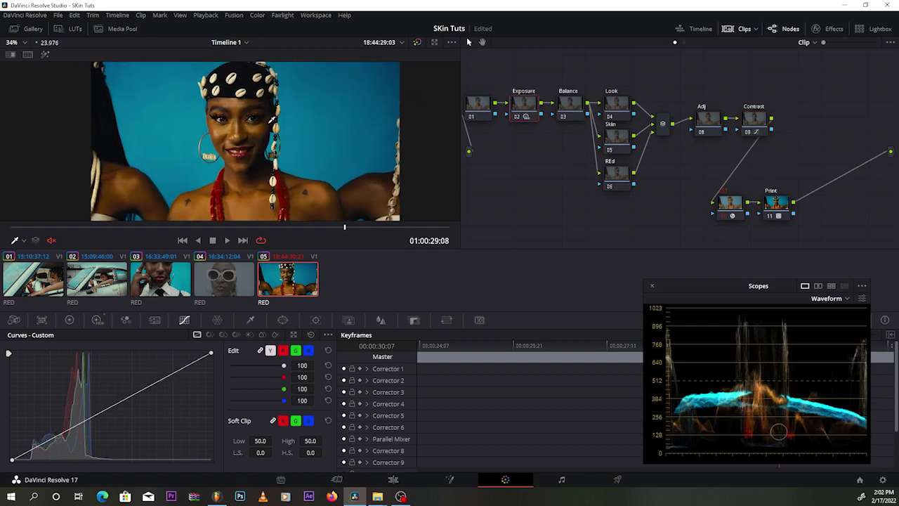
scroll(275, 138, up, 1)
click(97, 320)
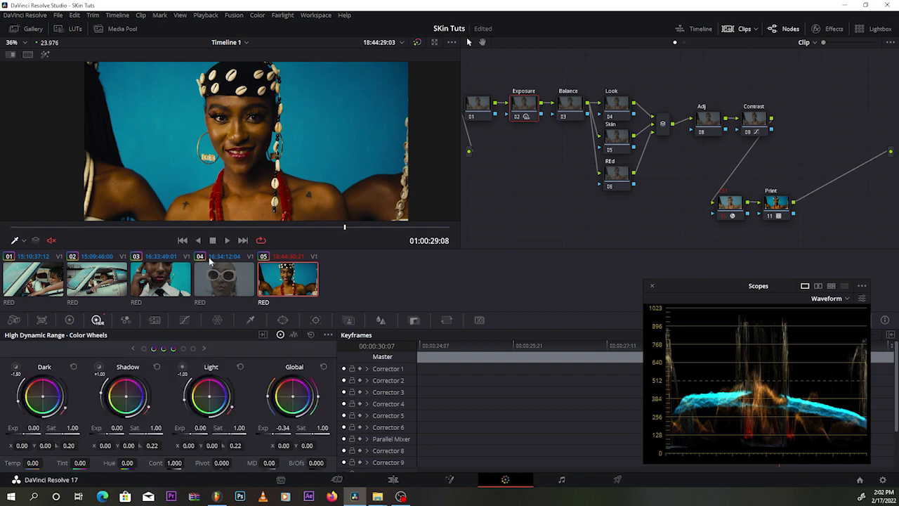
scroll(236, 153, down, 1)
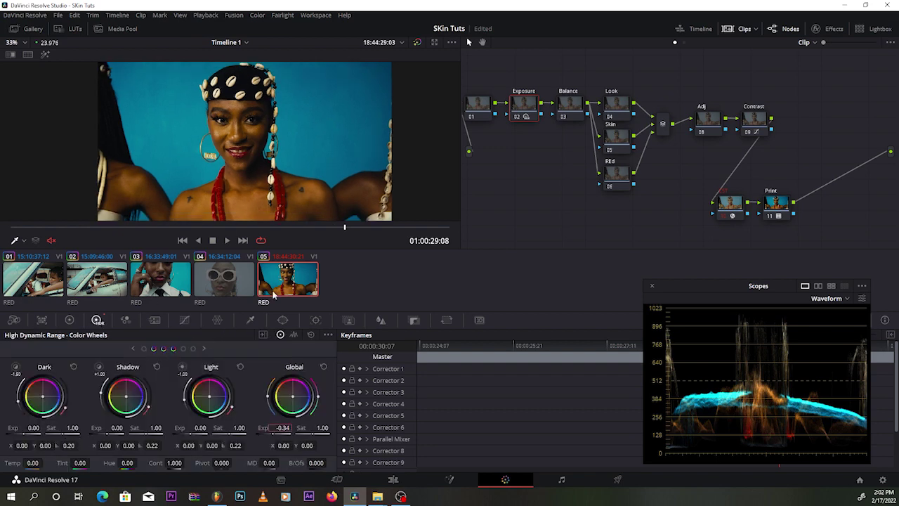
scroll(195, 203, up, 1)
drag(110, 428, 143, 428)
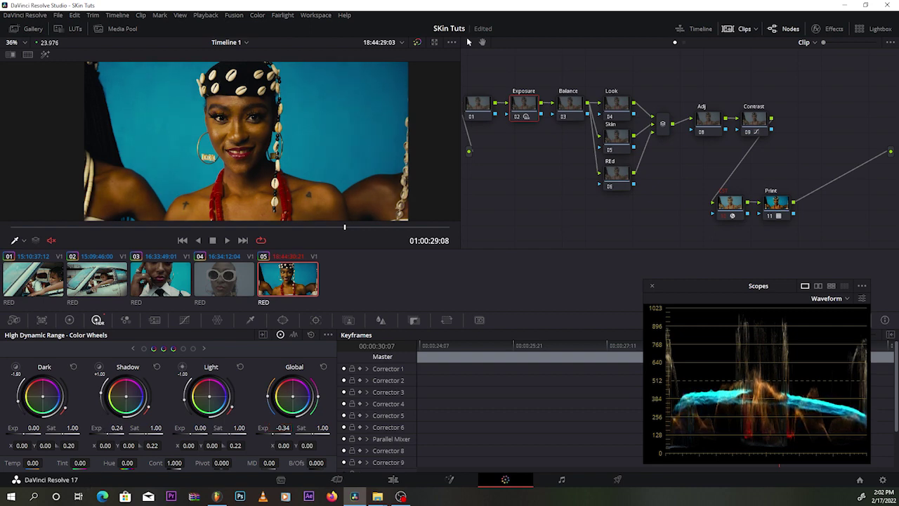
Step: Lower the Exposure node's global HDR exposure to -0.55 and inspect the skin up close
mouse_move(283, 428)
mouse_down()
mouse_move(265, 428)
mouse_move(274, 433)
mouse_up()
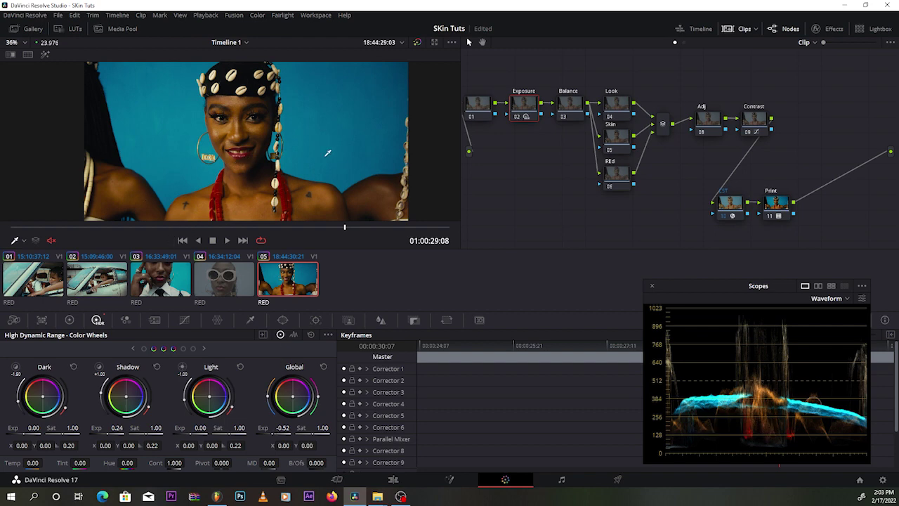
drag(283, 428, 281, 428)
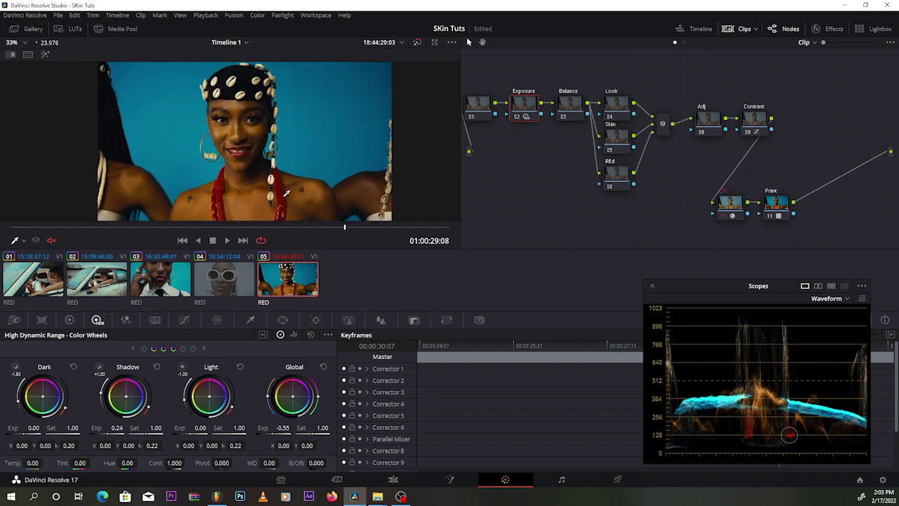
key(shift+z)
scroll(284, 186, up, 4)
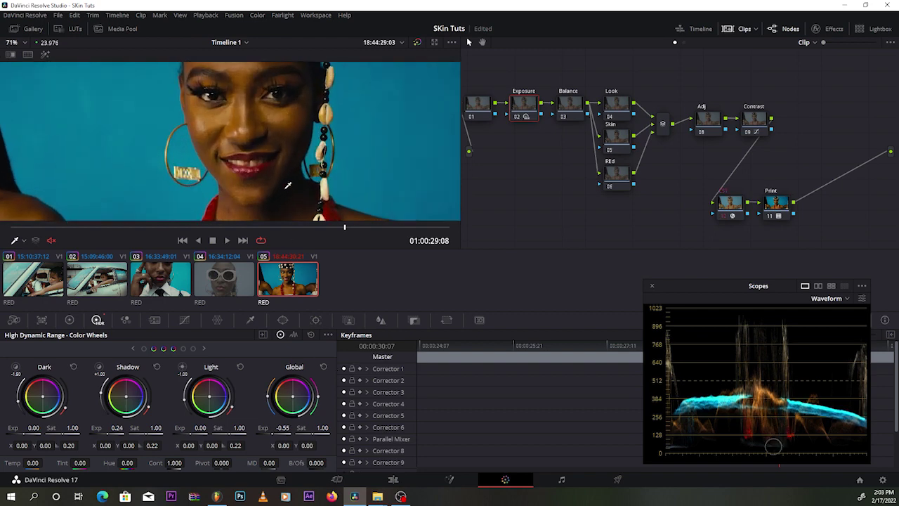
scroll(283, 186, down, 4)
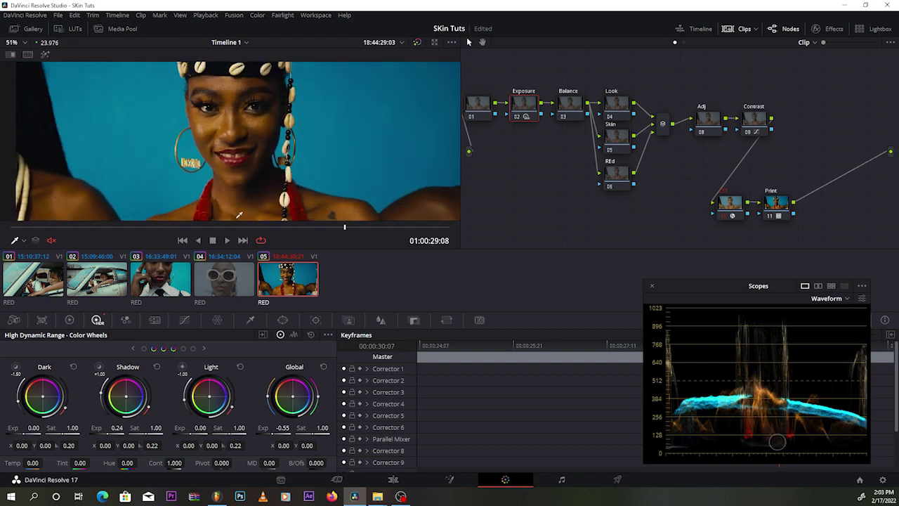
scroll(337, 149, down, 3)
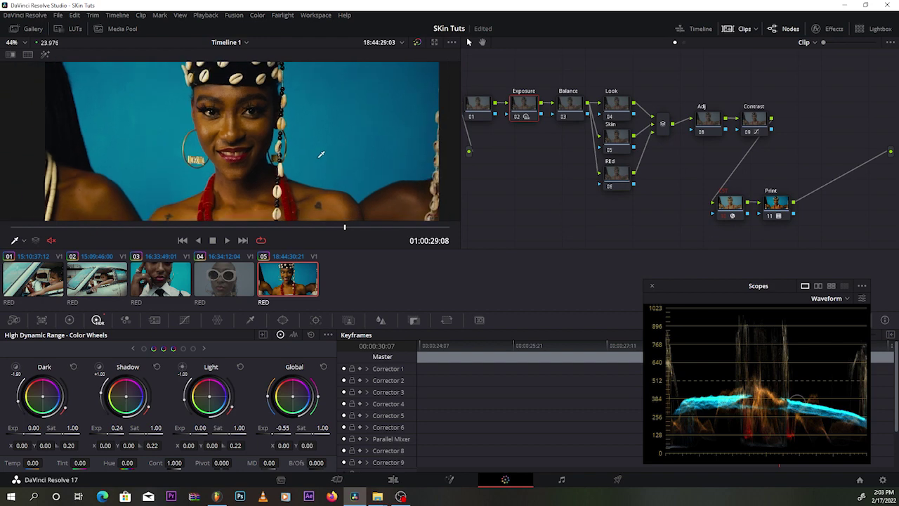
scroll(348, 150, down, 2)
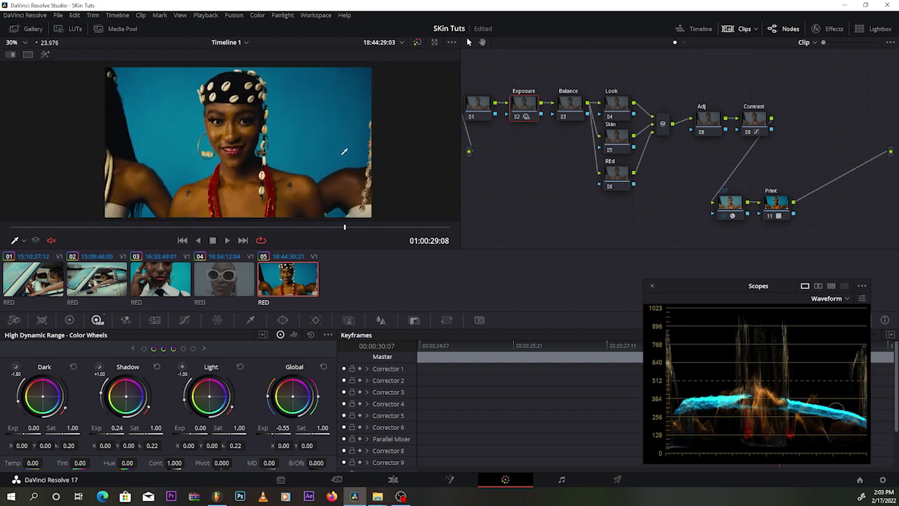
Step: Reduce red on the Balance node by two Full Printer Light steps
click(569, 105)
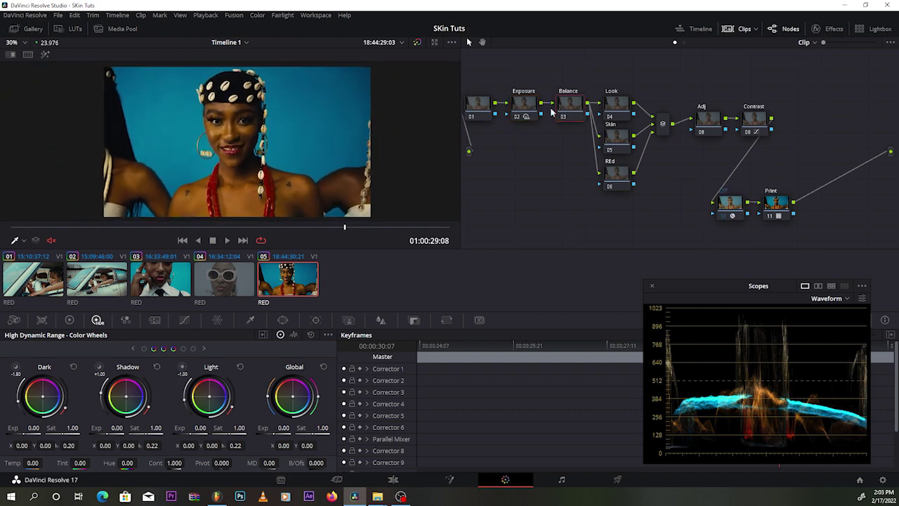
scroll(196, 132, up, 1)
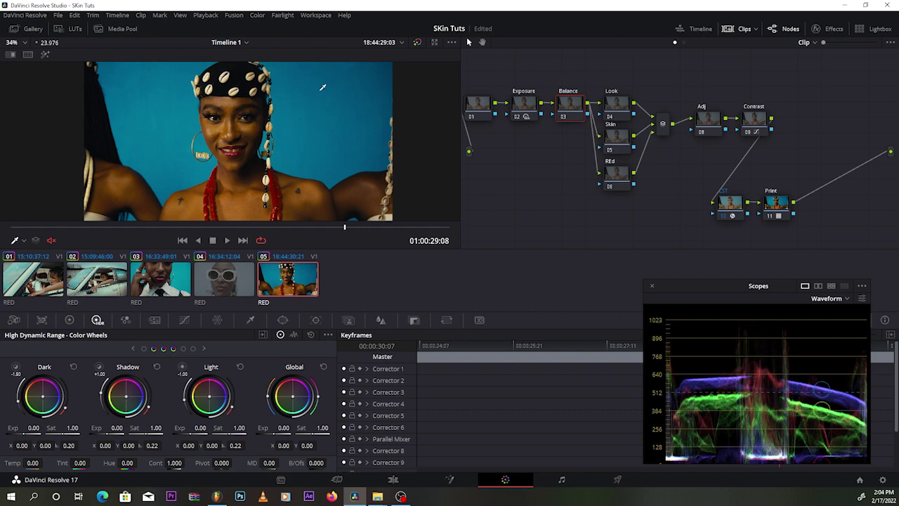
click(258, 14)
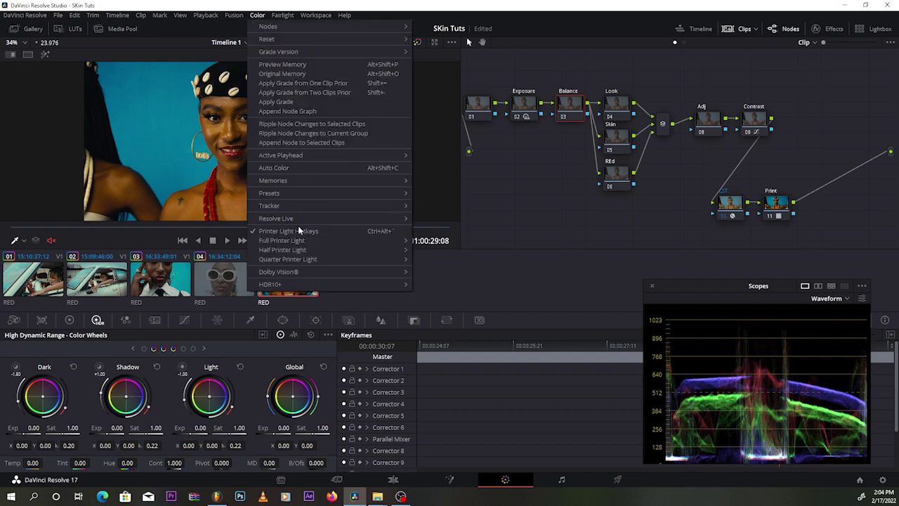
mouse_move(275, 243)
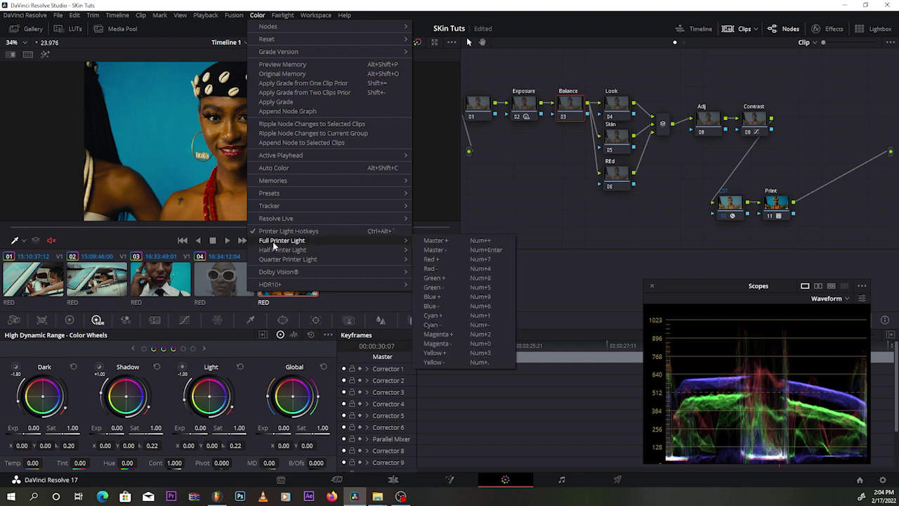
click(455, 271)
click(252, 17)
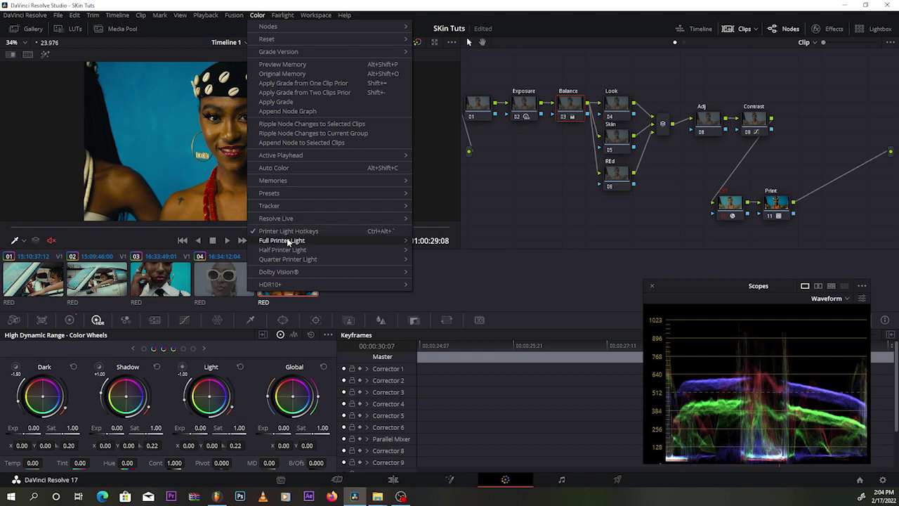
mouse_move(295, 240)
click(441, 268)
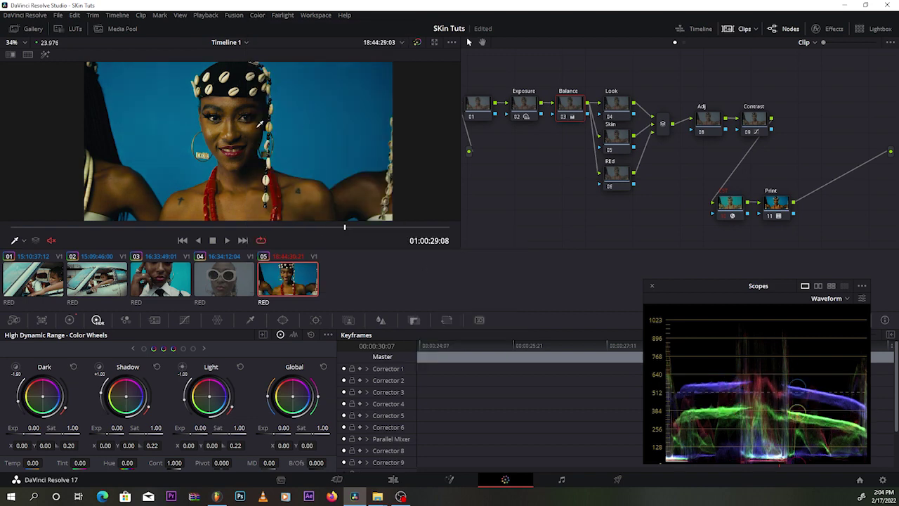
Step: Inspect the balanced skin tones at different magnifications and look over the available printer light adjustments
scroll(255, 130, up, 1)
scroll(254, 130, up, 5)
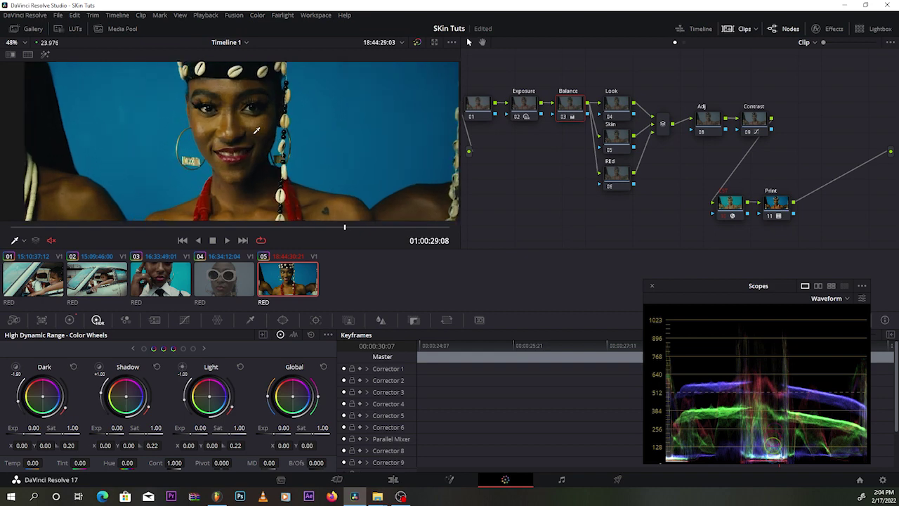
scroll(269, 104, down, 5)
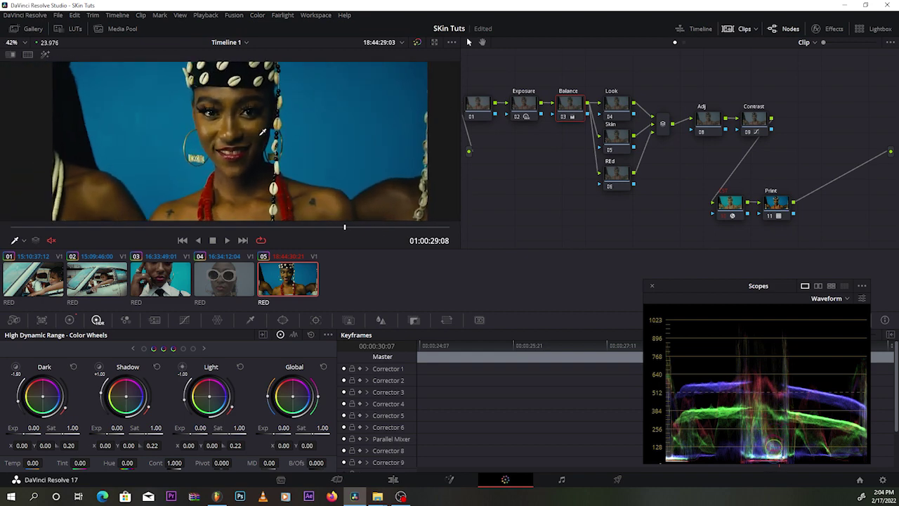
scroll(287, 95, down, 2)
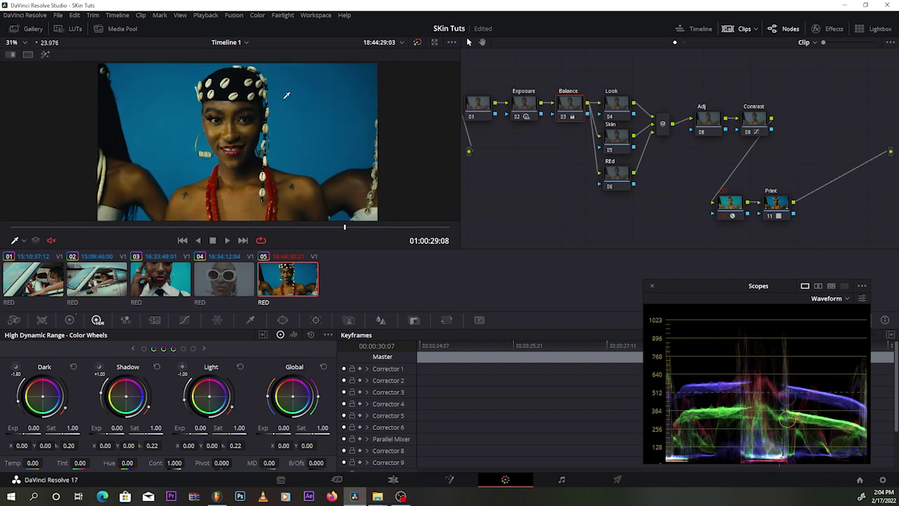
click(258, 15)
mouse_move(280, 250)
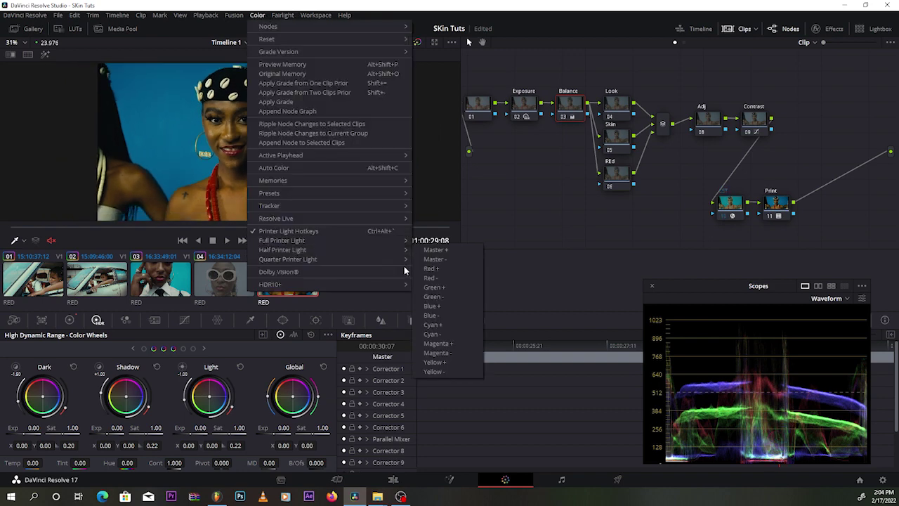
click(263, 149)
scroll(263, 149, up, 1)
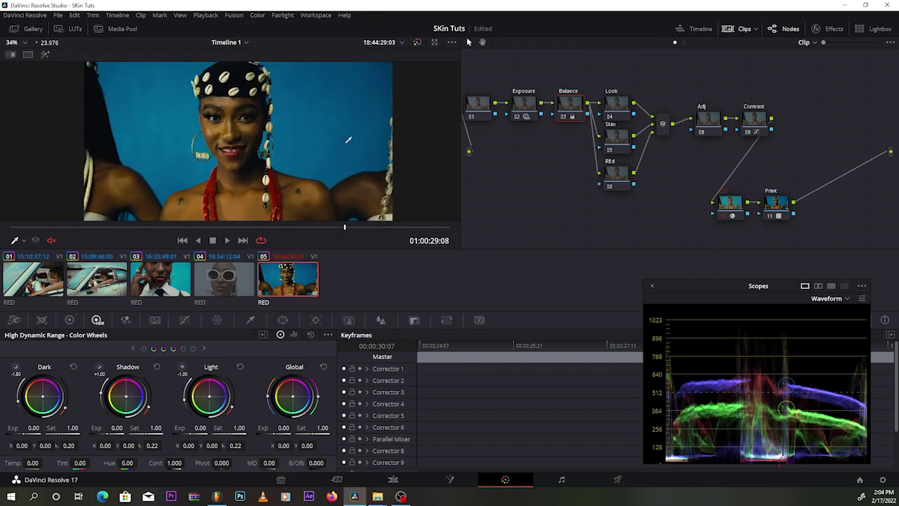
Step: Toggle the Balance node off and on repeatedly to compare the image with and without the red reduction
click(562, 118)
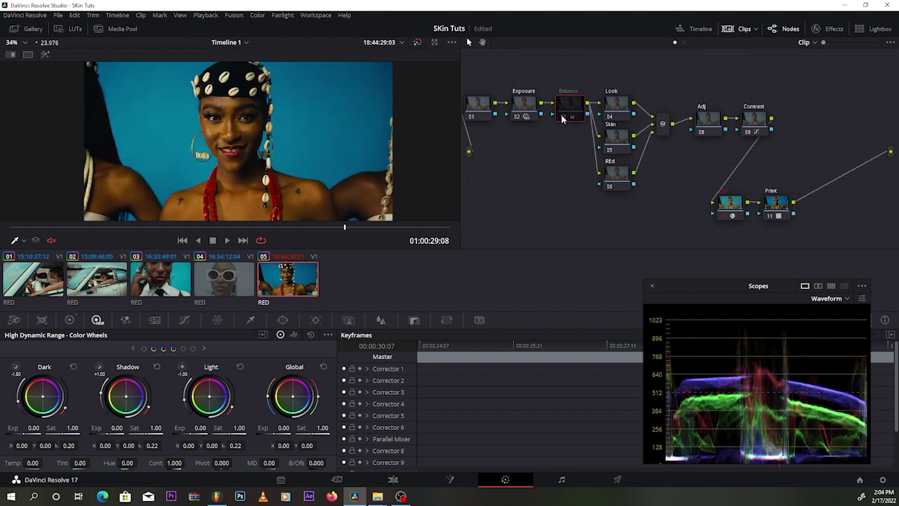
click(562, 118)
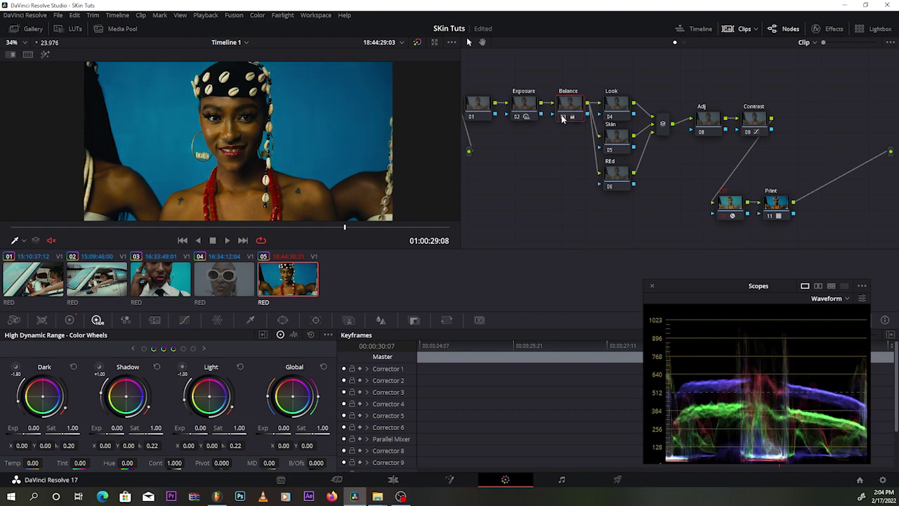
click(562, 118)
click(562, 118)
click(562, 118)
click(562, 118)
click(562, 118)
click(562, 118)
click(562, 118)
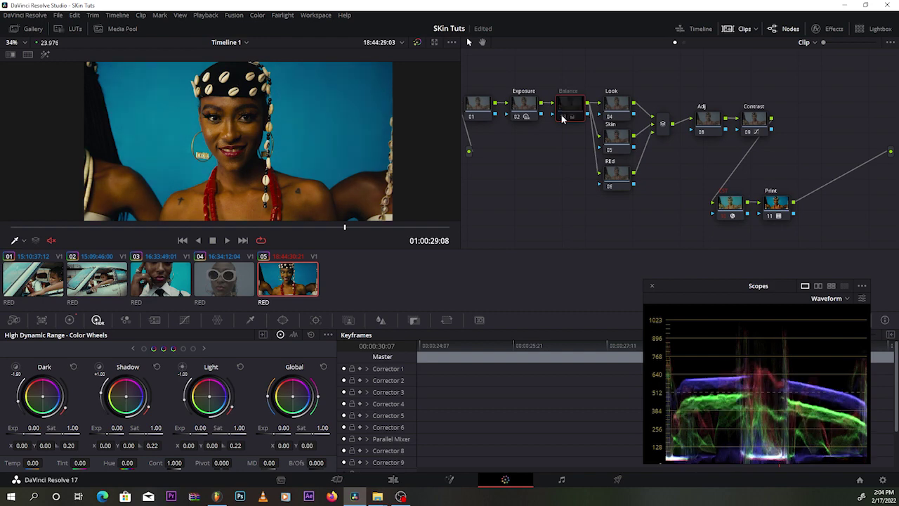
click(562, 118)
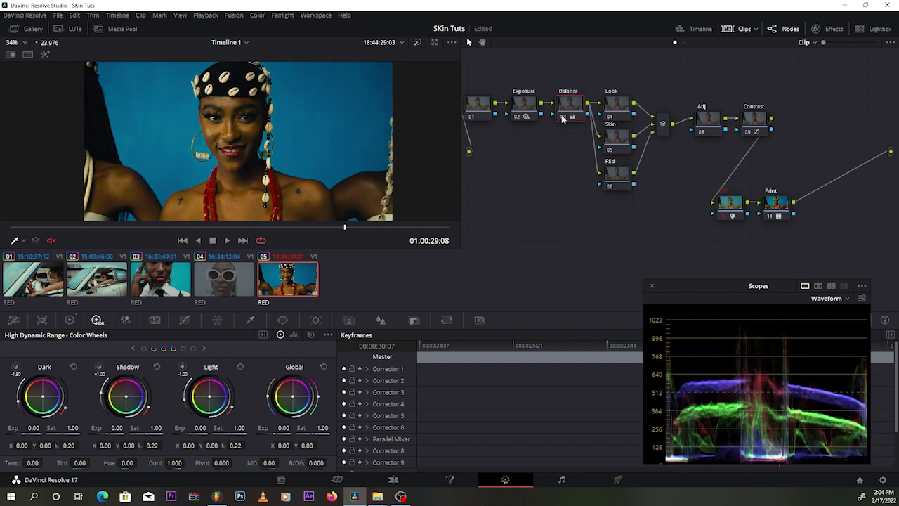
click(562, 118)
click(562, 118)
scroll(337, 119, down, 1)
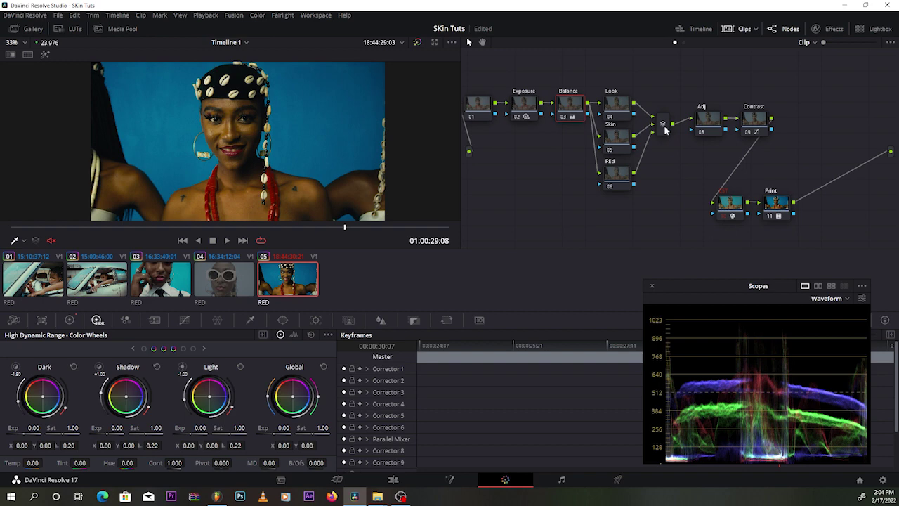
Step: Open the Color Warper for the Look node and set its hue and saturation resolution to 8
click(627, 103)
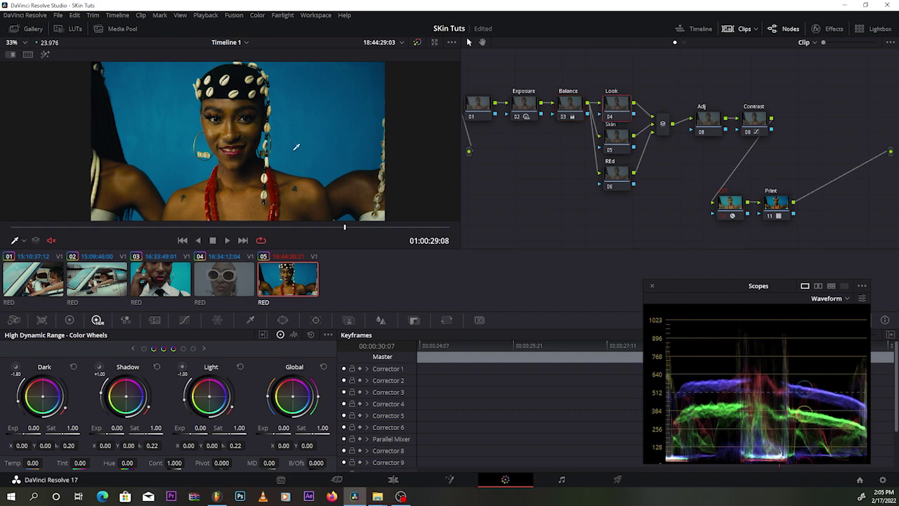
scroll(293, 148, down, 5)
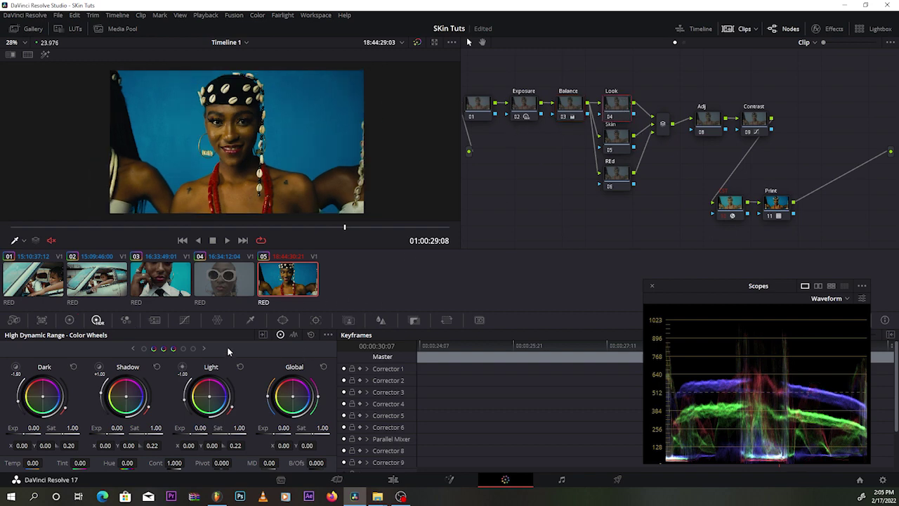
click(217, 320)
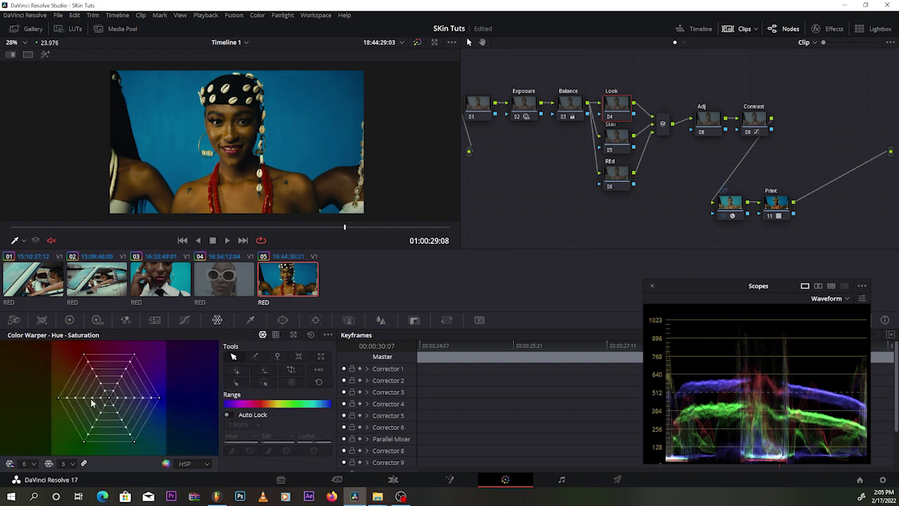
scroll(236, 115, down, 2)
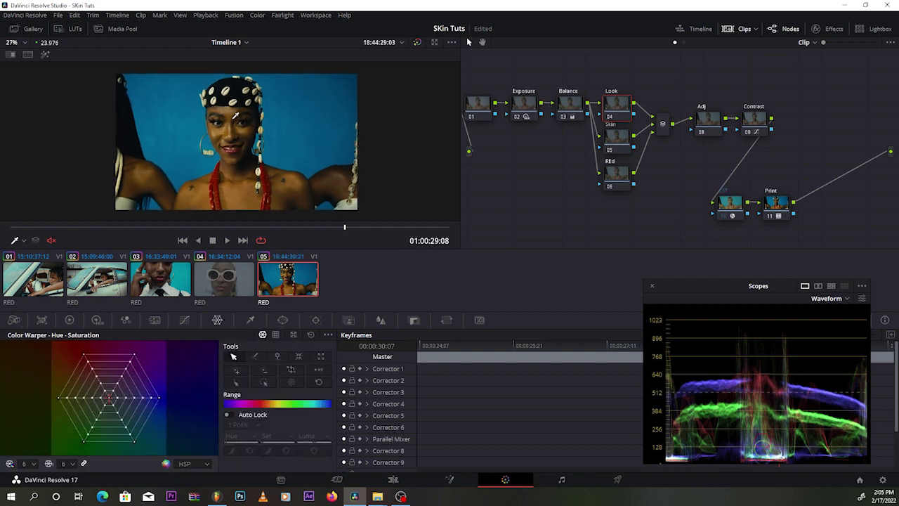
scroll(236, 114, down, 1)
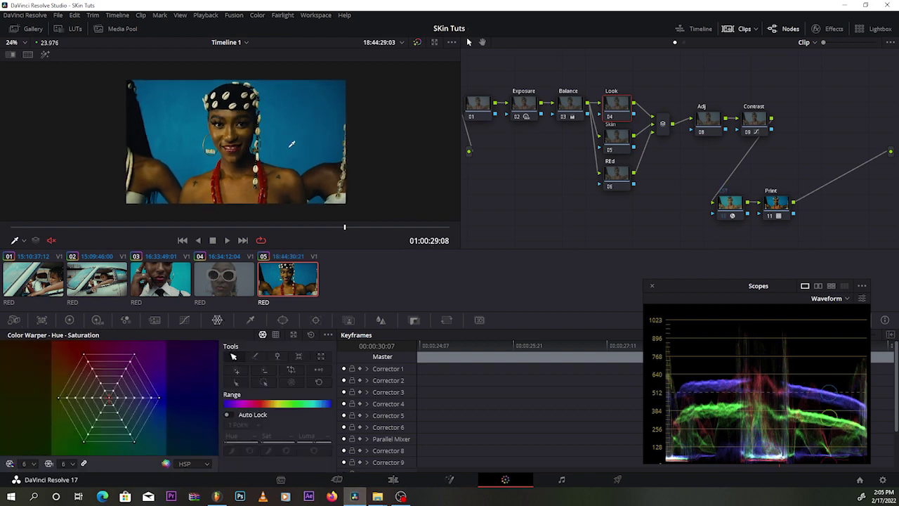
click(31, 464)
click(28, 425)
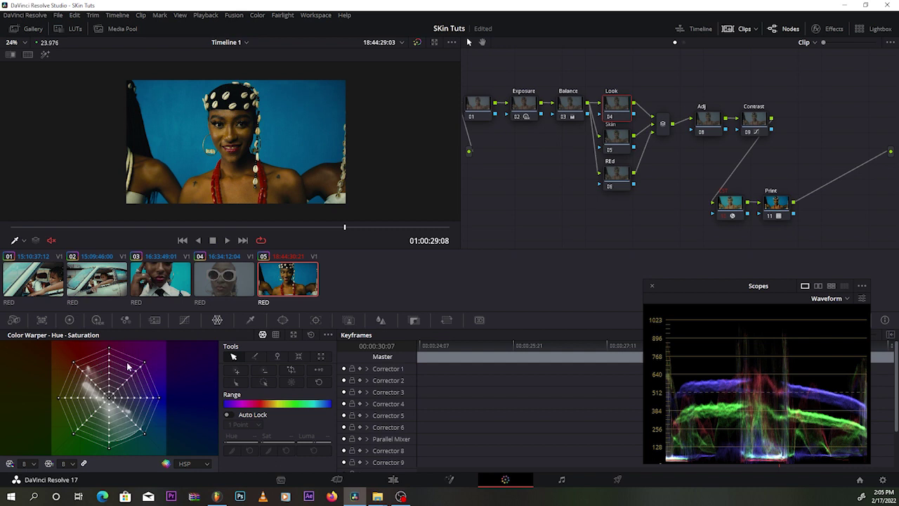
Step: Examine the shot up close and change the scope display from Waveform to Vectorscope
scroll(201, 149, up, 2)
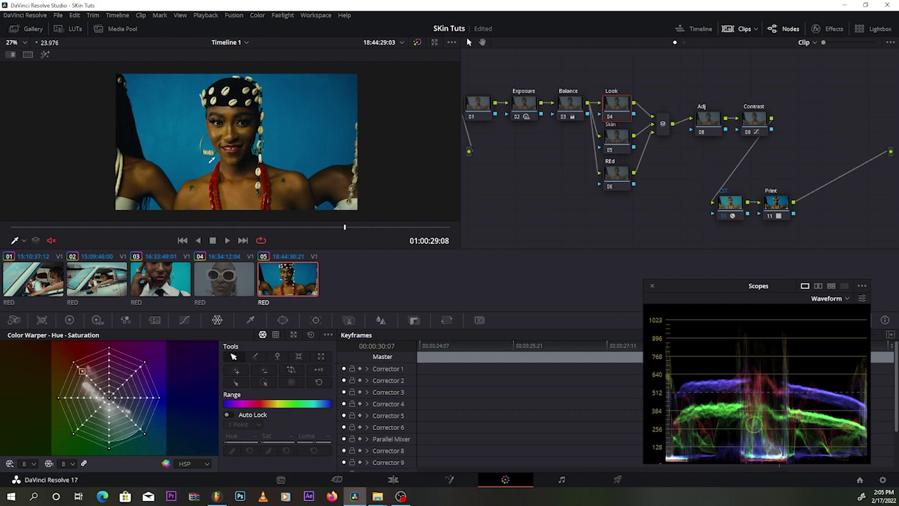
scroll(236, 142, up, 2)
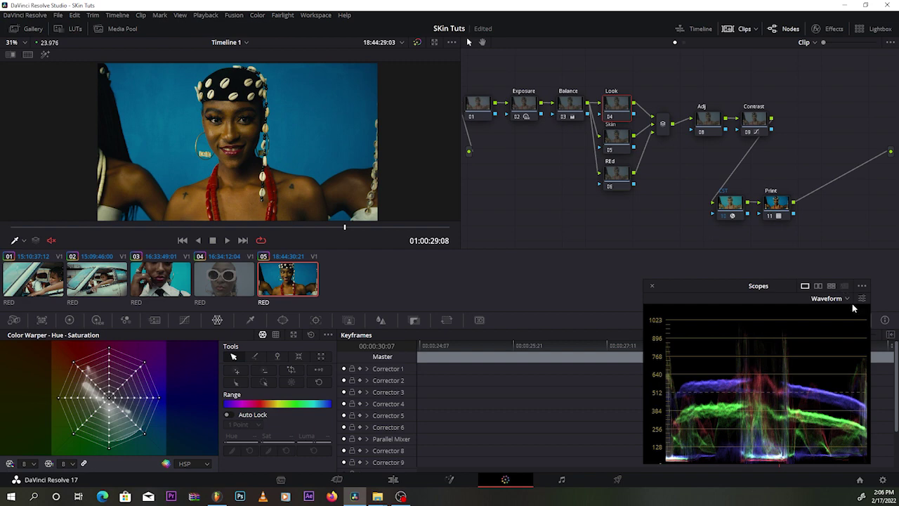
click(846, 299)
click(843, 336)
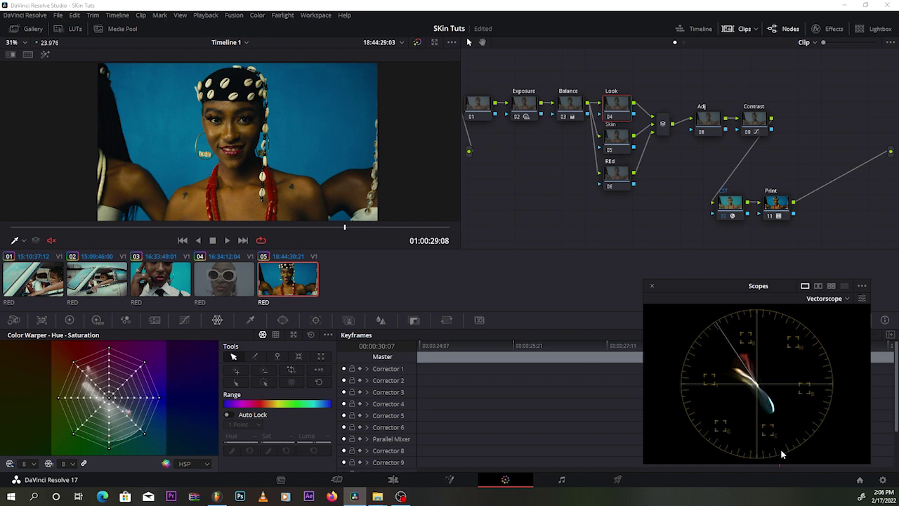
Step: Warp the background blue toward cyan on the Look node to hue 0.53 and saturation 0.96, and toggle the node to compare
mouse_move(162, 400)
mouse_down()
mouse_move(144, 435)
mouse_move(129, 442)
mouse_move(133, 449)
mouse_move(127, 415)
mouse_move(124, 442)
mouse_move(114, 445)
mouse_move(123, 441)
mouse_up()
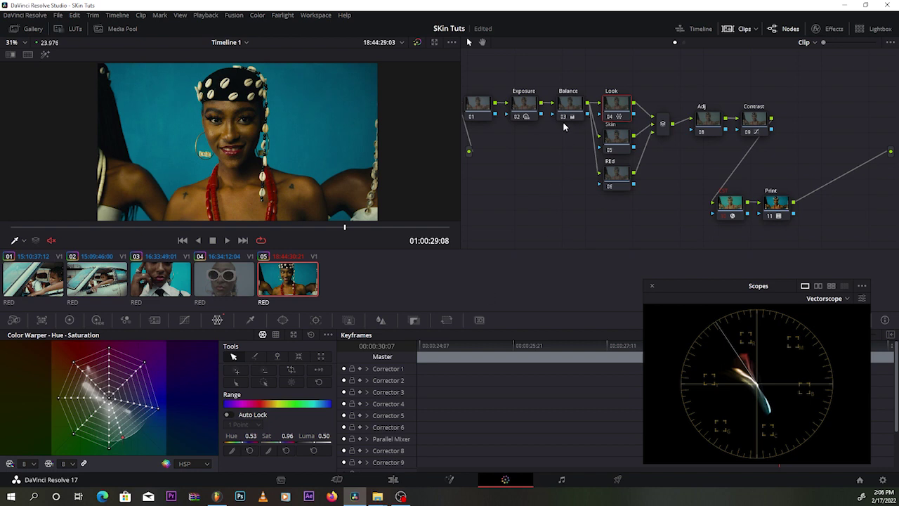
click(613, 118)
key(ctrl+d)
key(ctrl+d)
key(ctrl+d)
key(ctrl+d)
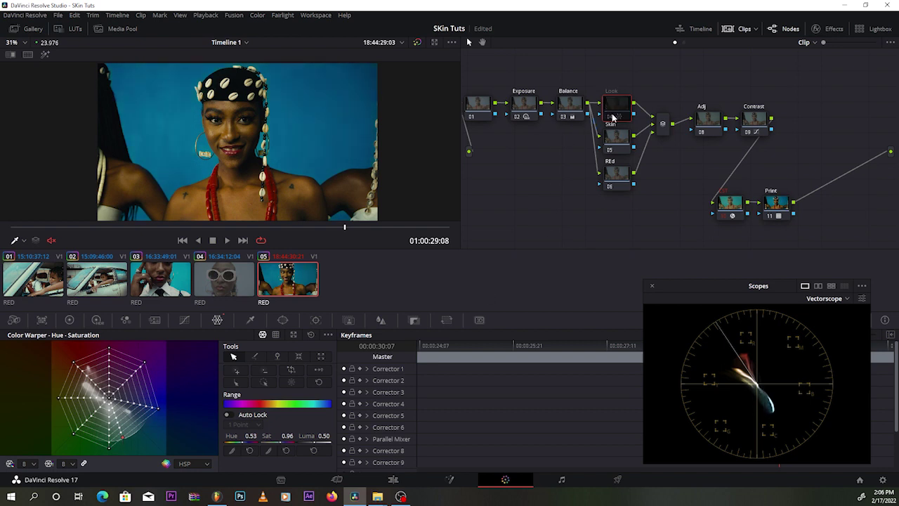
key(ctrl+d)
scroll(266, 125, down, 2)
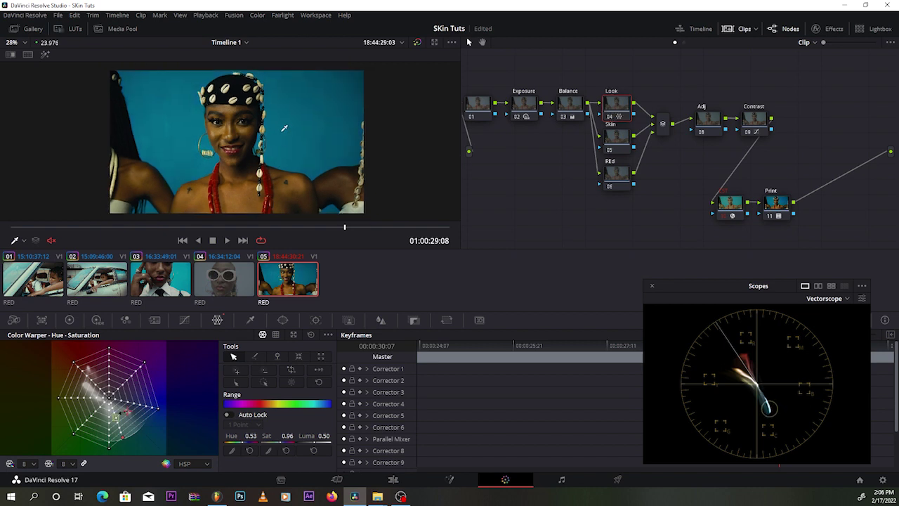
scroll(265, 124, up, 1)
Step: Lower the blue background's saturation to 0.45 on the Adj node using a Hue Vs Sat curve point at input hue 76
click(699, 126)
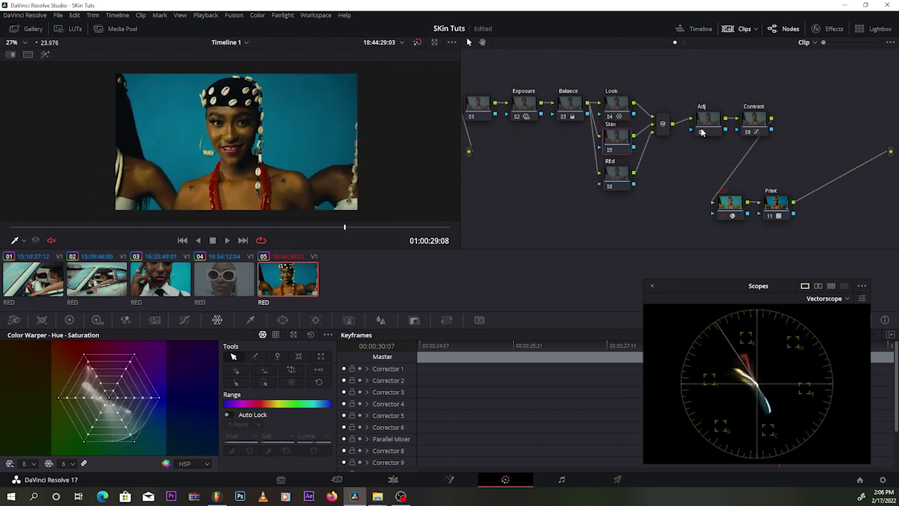
scroll(311, 141, up, 2)
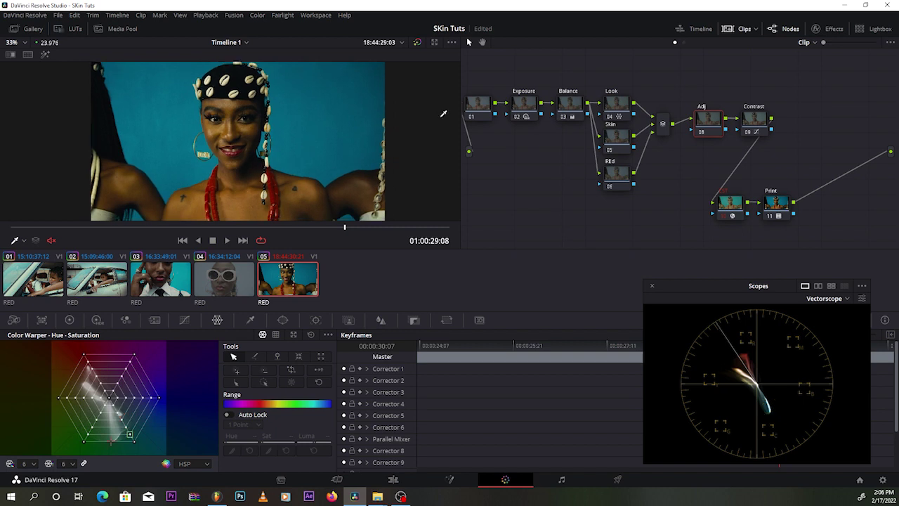
click(184, 319)
click(222, 334)
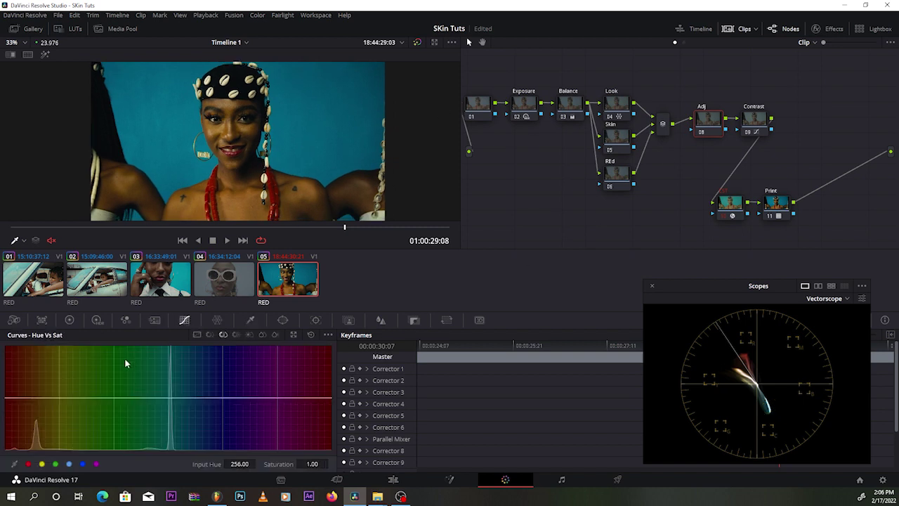
click(69, 464)
drag(168, 397, 168, 426)
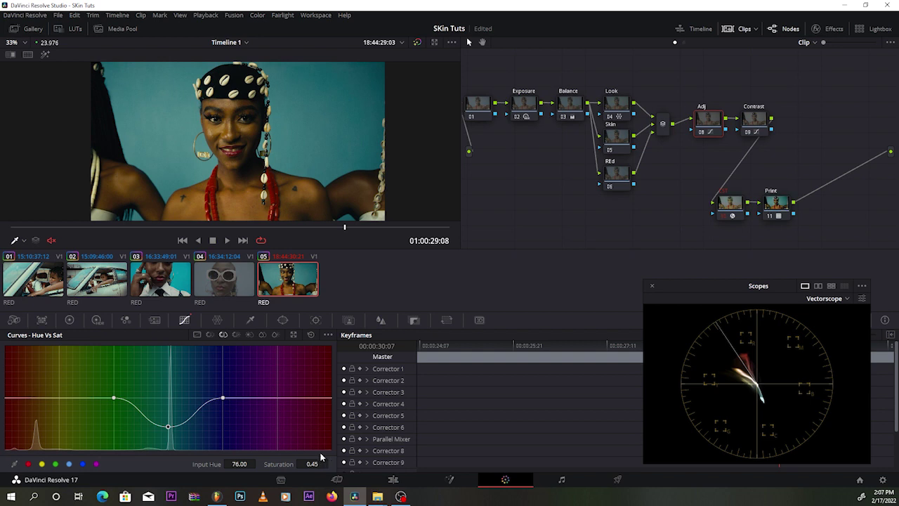
Step: Toggle the Adj node off and on repeatedly to compare the background with and without the desaturation
scroll(400, 169, down, 2)
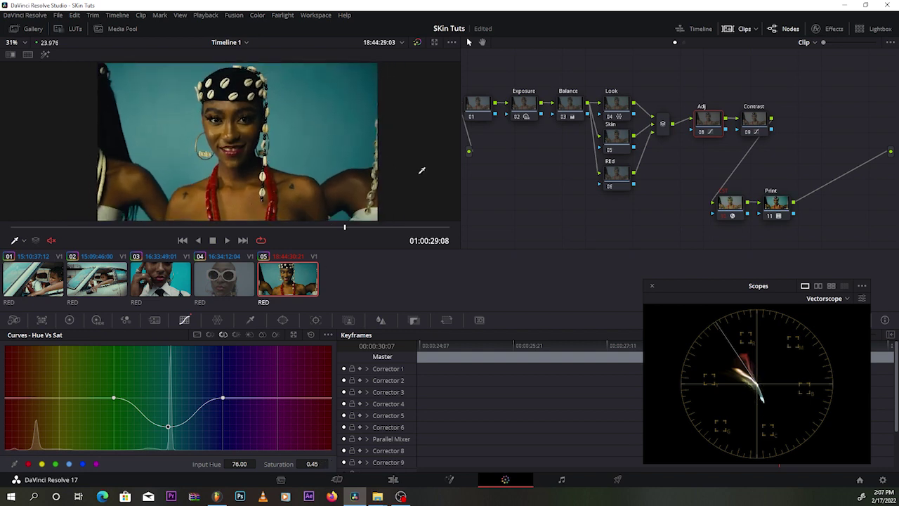
click(703, 136)
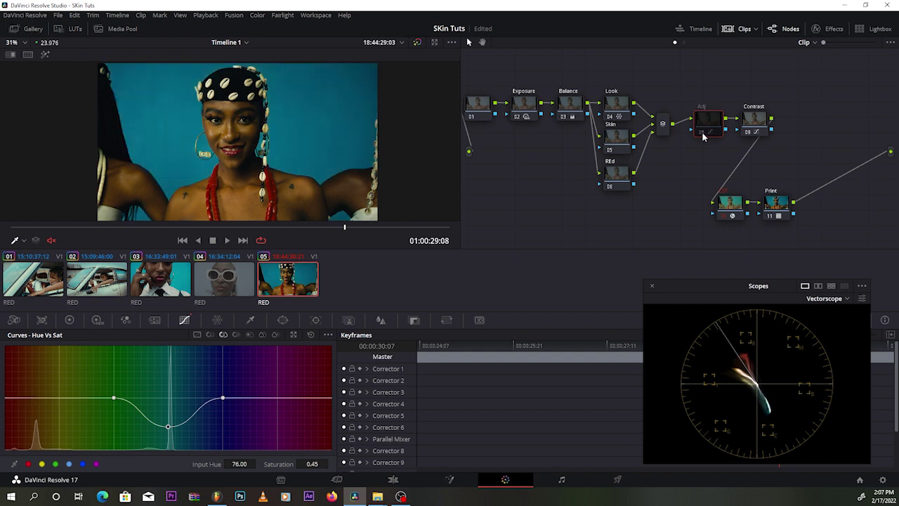
click(704, 135)
click(704, 135)
click(704, 135)
click(703, 136)
click(703, 136)
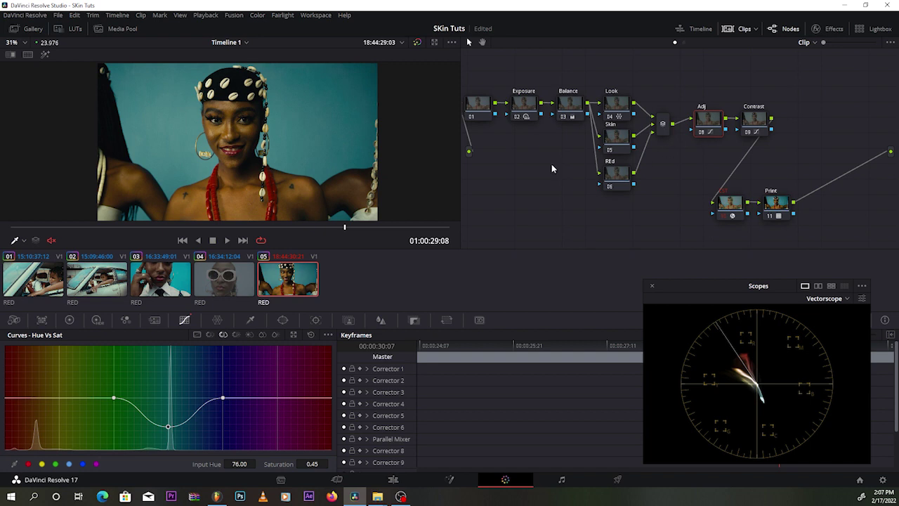
Step: Sample the subject's skin with the HSL qualifier on the Skin node and turn on Highlight to check the selection
scroll(347, 147, up, 1)
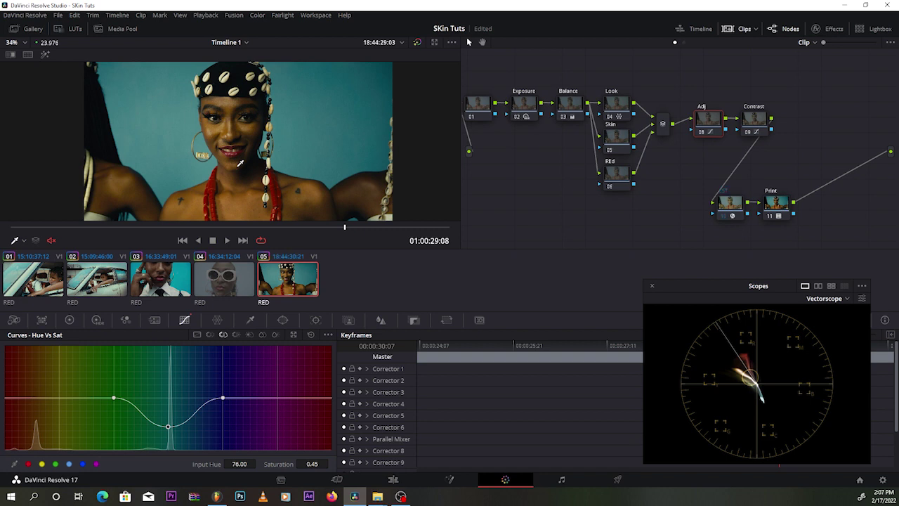
scroll(240, 163, up, 2)
click(615, 142)
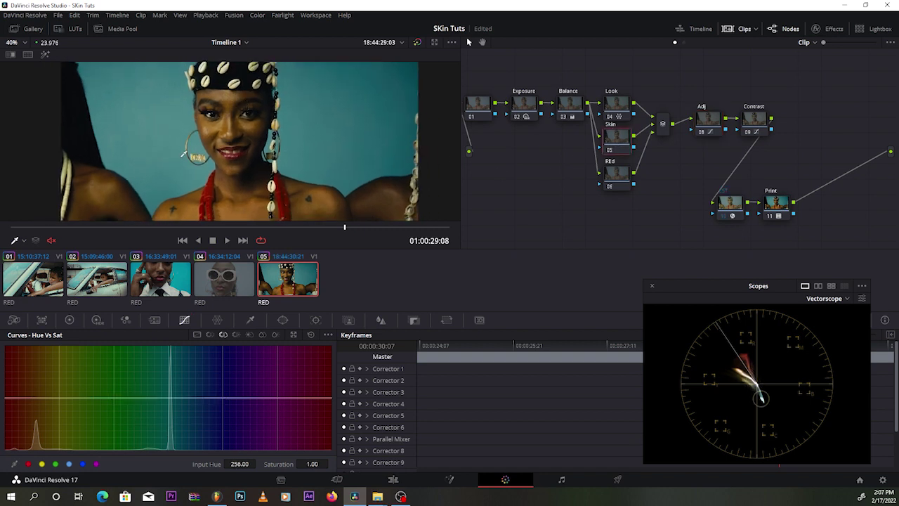
scroll(214, 146, down, 3)
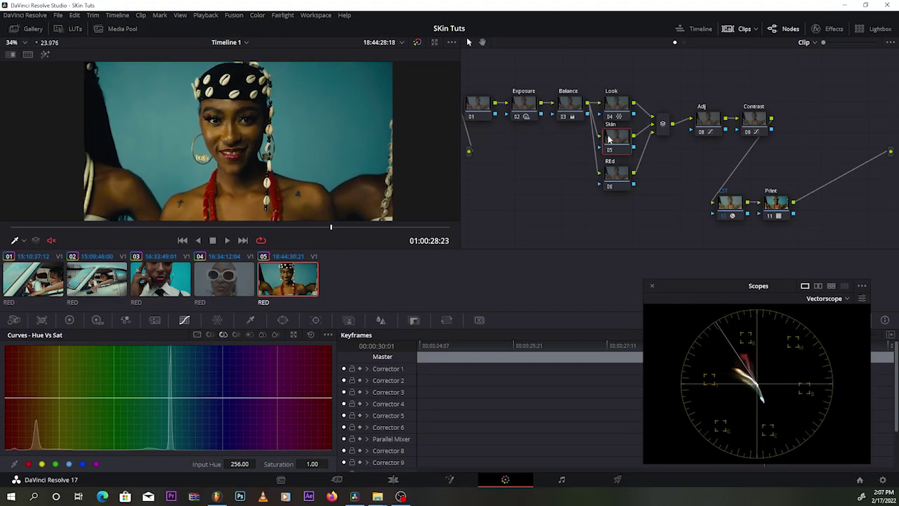
click(250, 320)
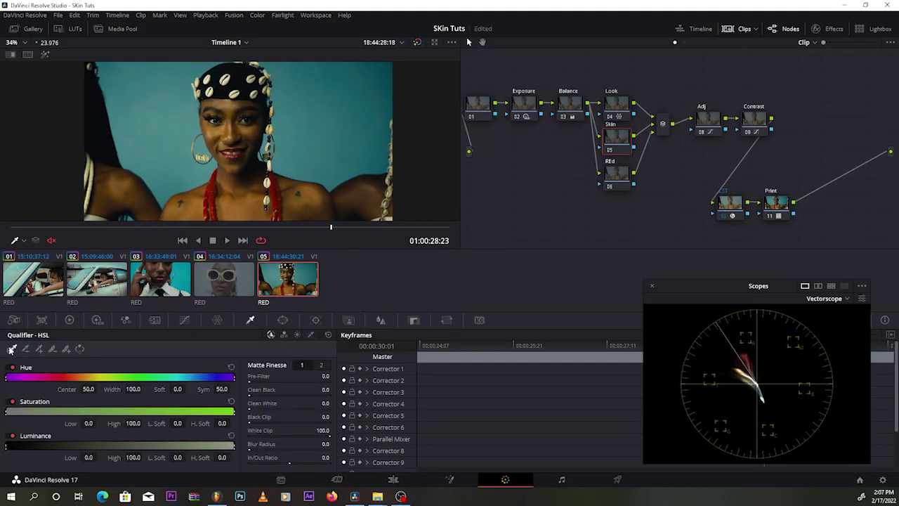
click(251, 201)
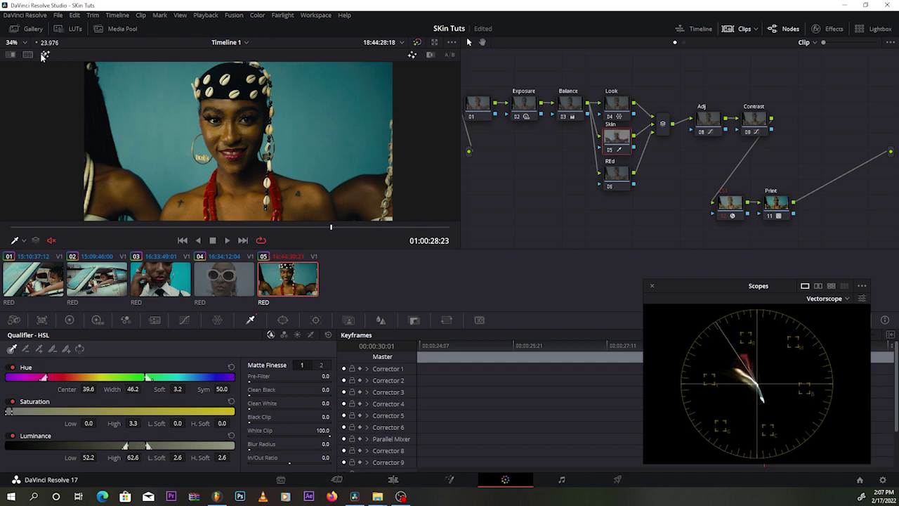
click(45, 54)
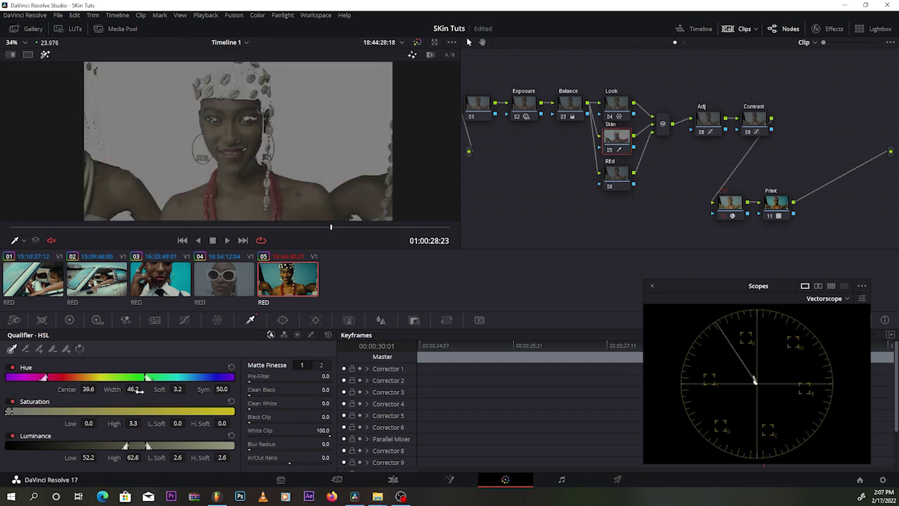
Step: Narrow the skin key's hue width to 7.2, soften the matte with Pre-Filter 15.7 and Blur Radius 7.6, and turn off Highlight
drag(145, 377, 101, 379)
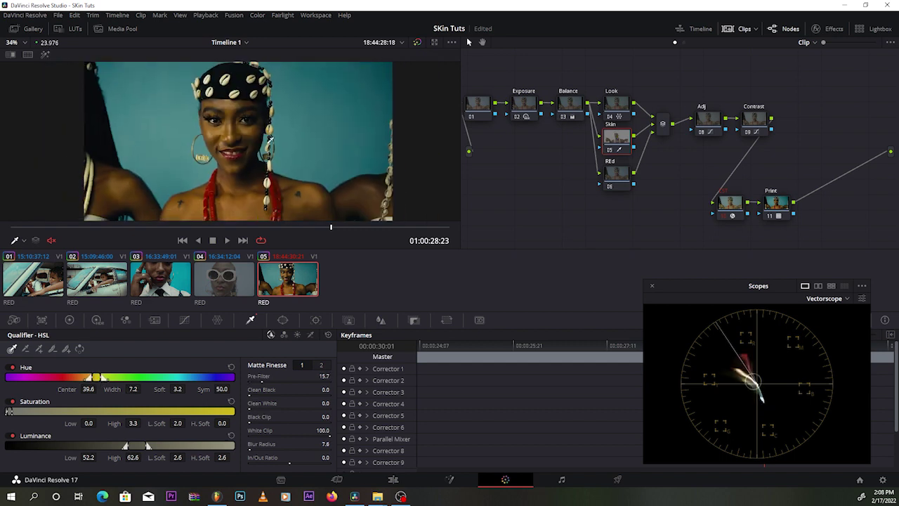
Step: Find the Color Compressor effect in the Resolve FX Color library and add it to the Skin node
click(832, 29)
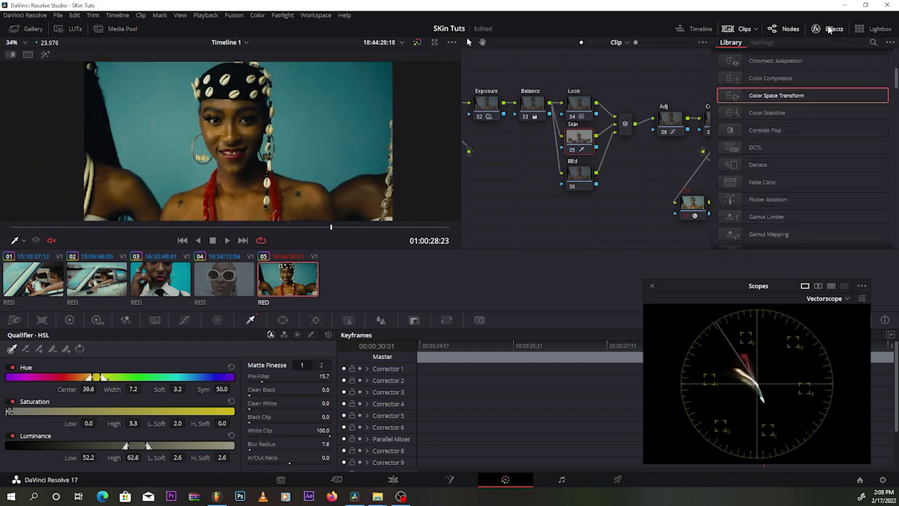
scroll(760, 172, down, 2)
scroll(759, 165, down, 3)
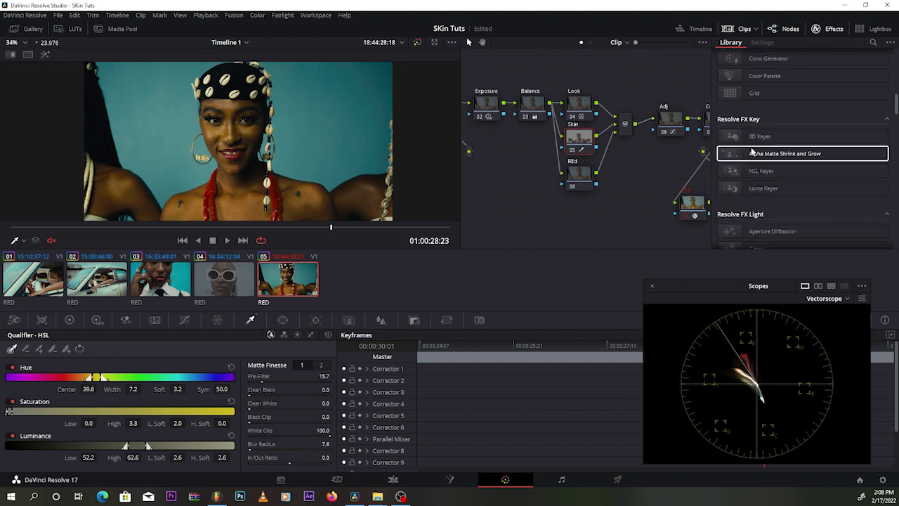
scroll(753, 162, up, 4)
scroll(751, 159, up, 5)
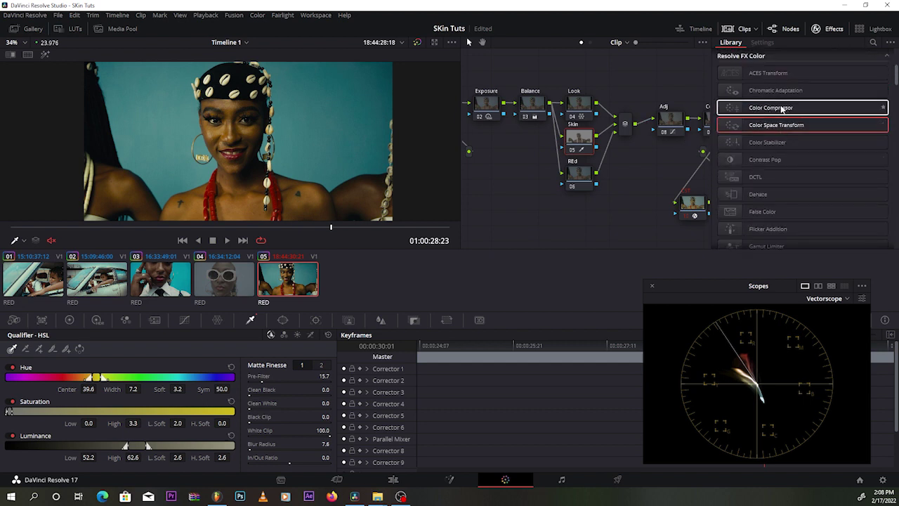
drag(791, 109, 629, 133)
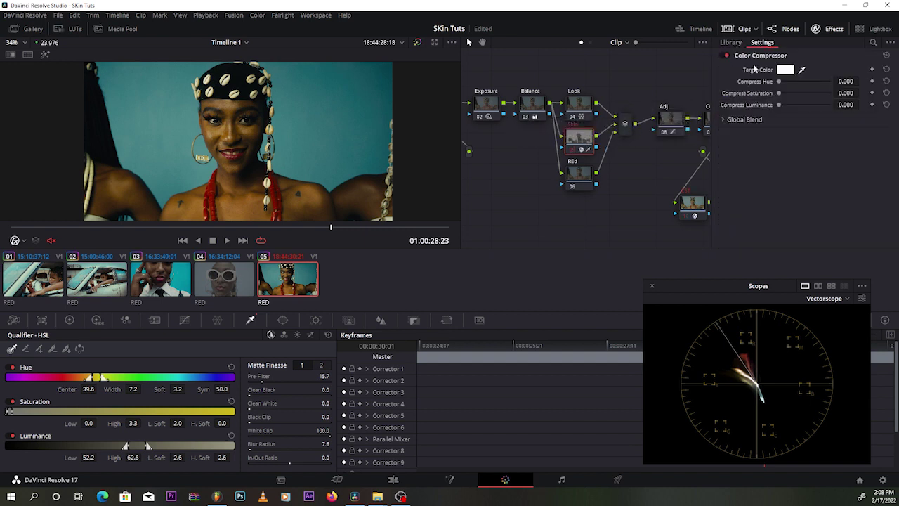
Step: Sample the subject's cheek as the Color Compressor's target color
scroll(401, 90, down, 1)
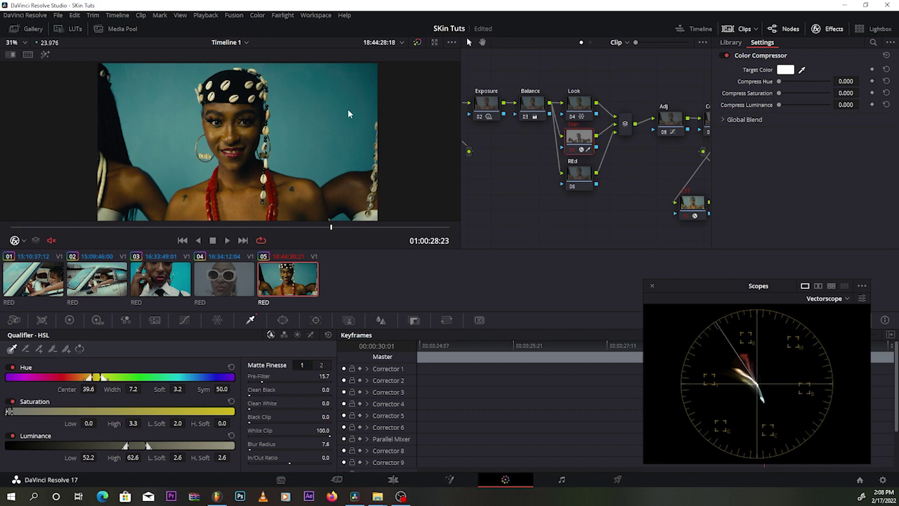
scroll(348, 109, down, 1)
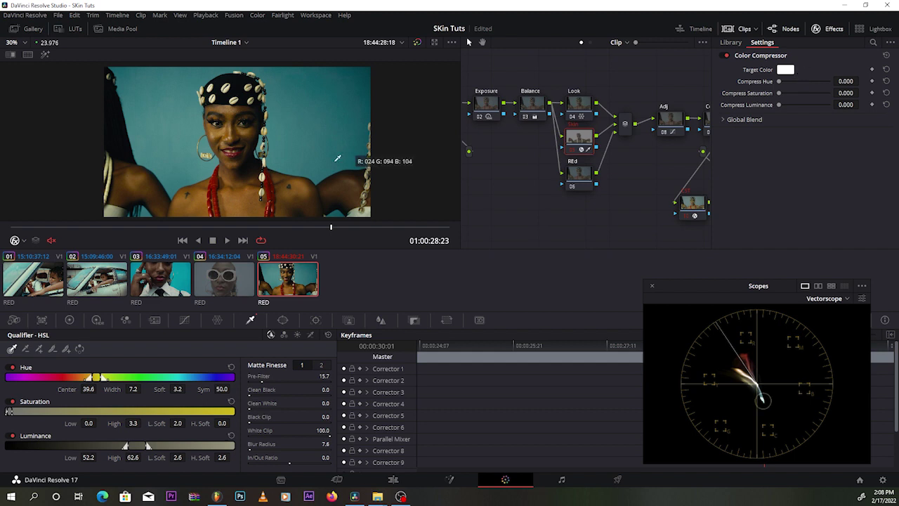
scroll(309, 137, up, 3)
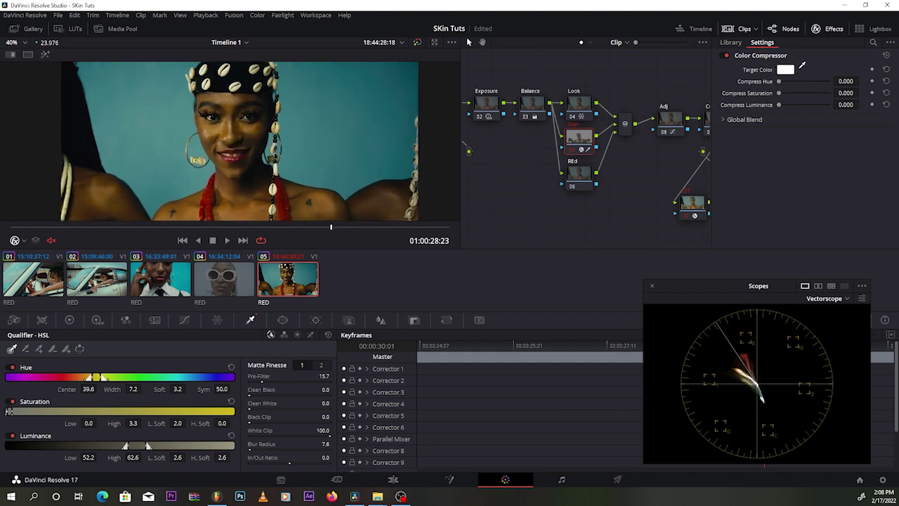
scroll(237, 116, up, 4)
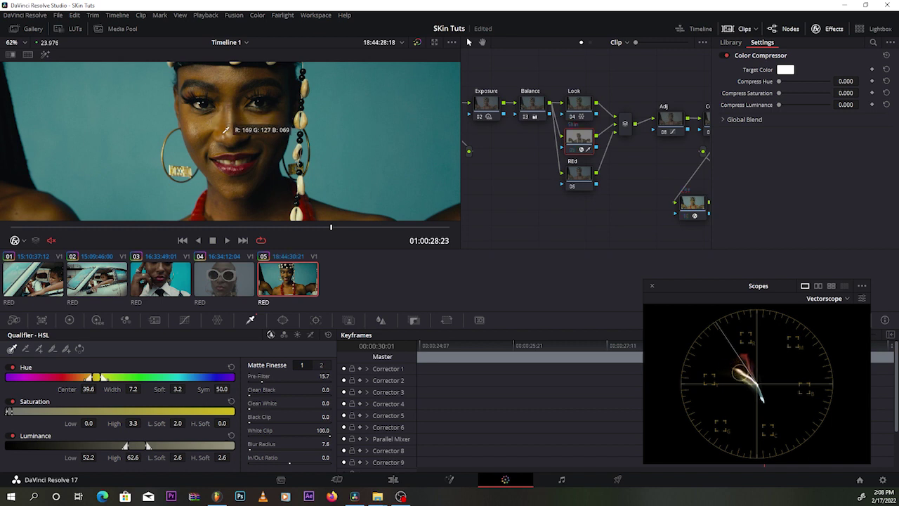
click(226, 130)
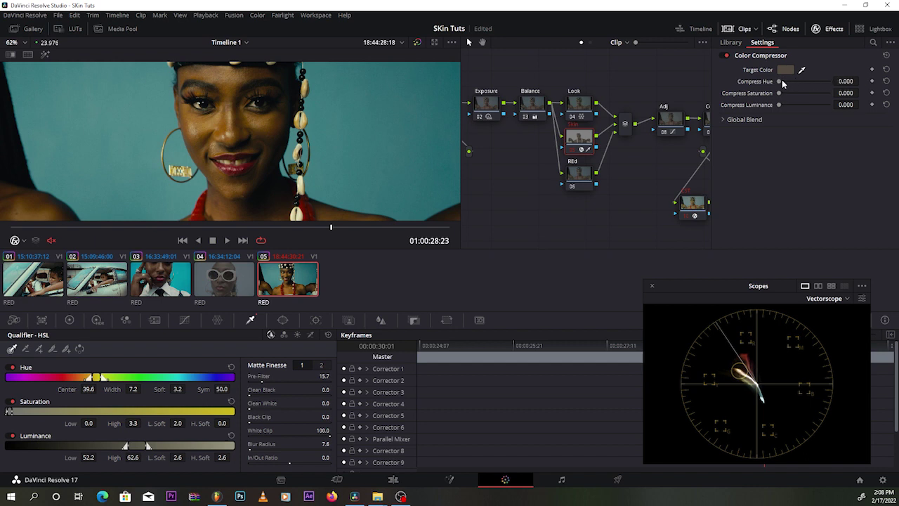
Step: Try Compress Hue at 1.000 and test Compress Saturation on the skin, examining the face and shoulders
mouse_move(783, 82)
mouse_down()
mouse_move(841, 81)
mouse_move(775, 82)
mouse_up()
scroll(327, 156, down, 2)
scroll(330, 156, down, 1)
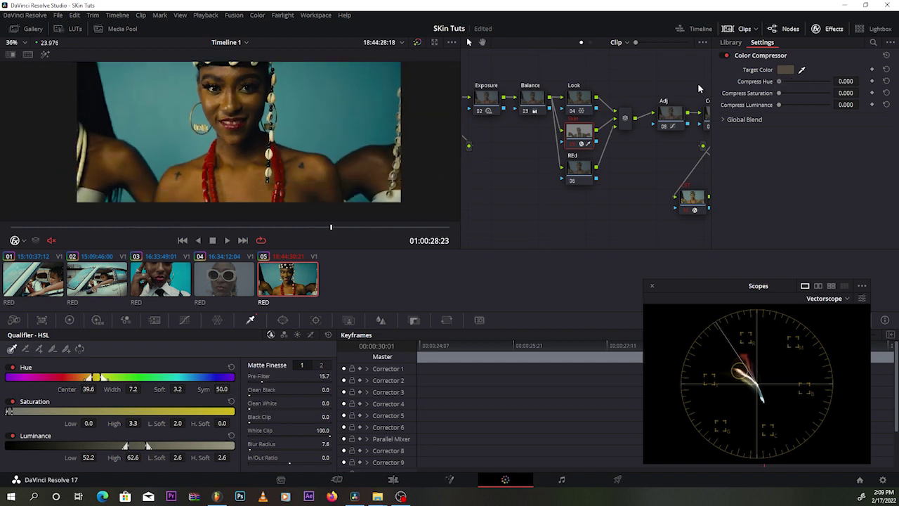
drag(842, 83, 861, 87)
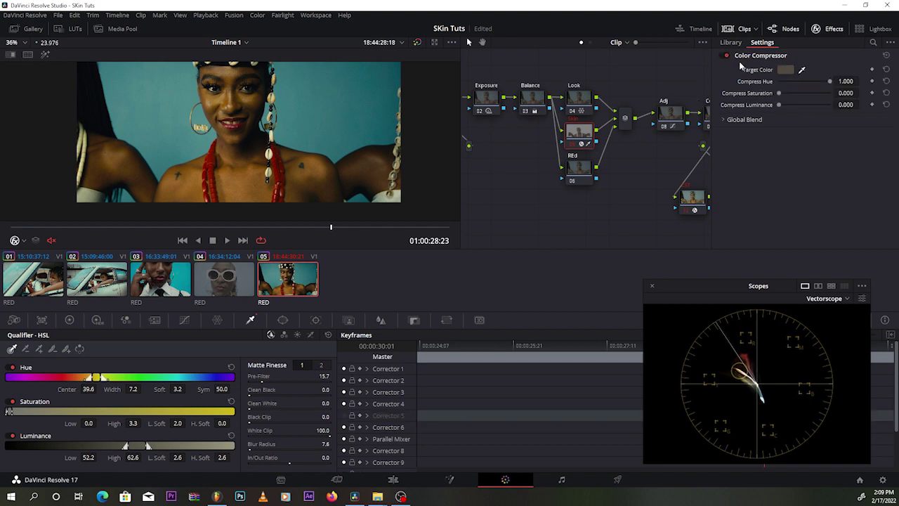
scroll(214, 86, down, 1)
scroll(214, 86, up, 2)
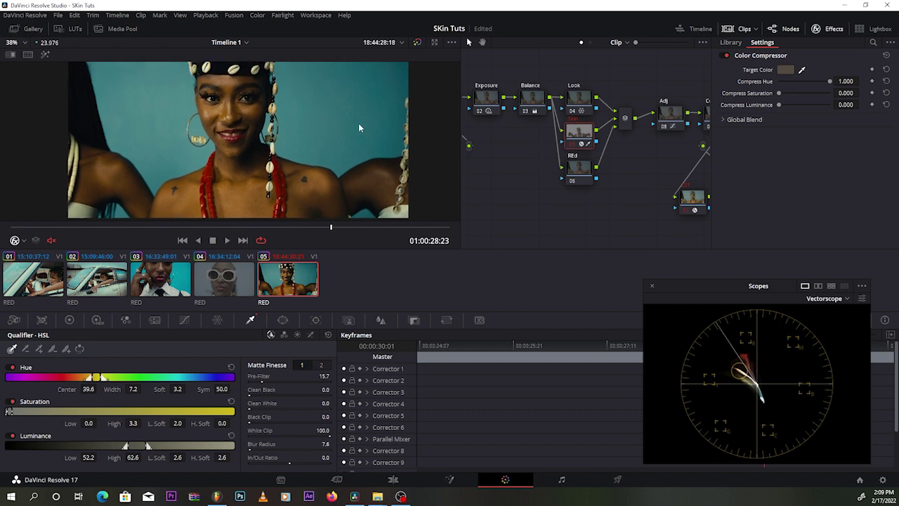
drag(779, 94, 751, 97)
scroll(345, 82, up, 2)
scroll(318, 97, down, 1)
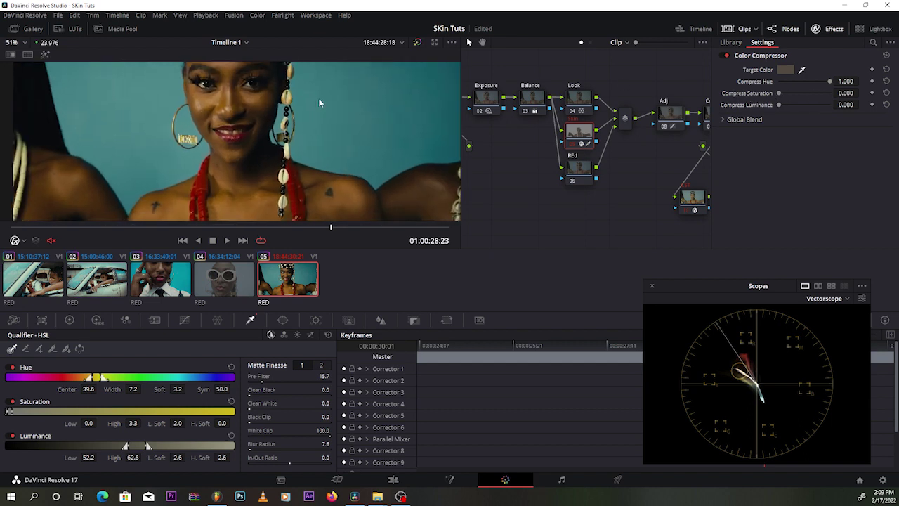
scroll(318, 109, up, 1)
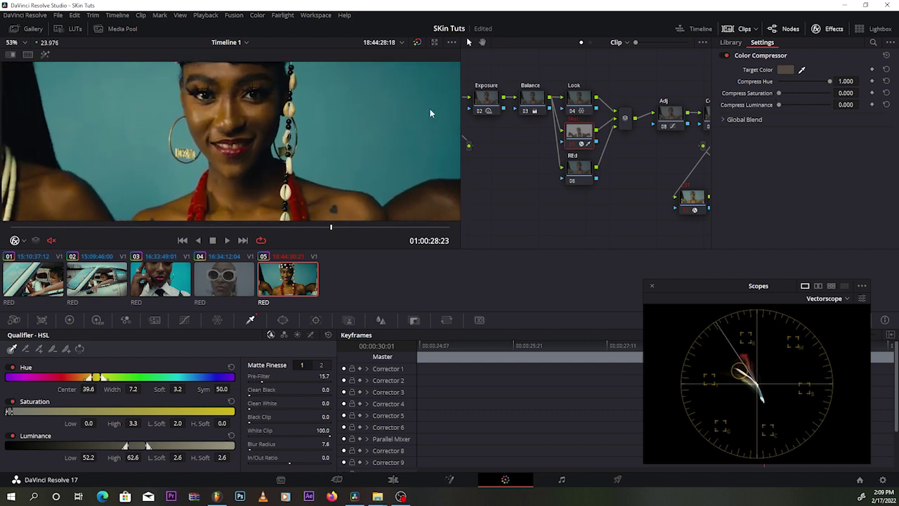
Step: Set the Color Compressor's Compress Hue to 0.514 and Compress Saturation to 0.376
drag(829, 81, 805, 84)
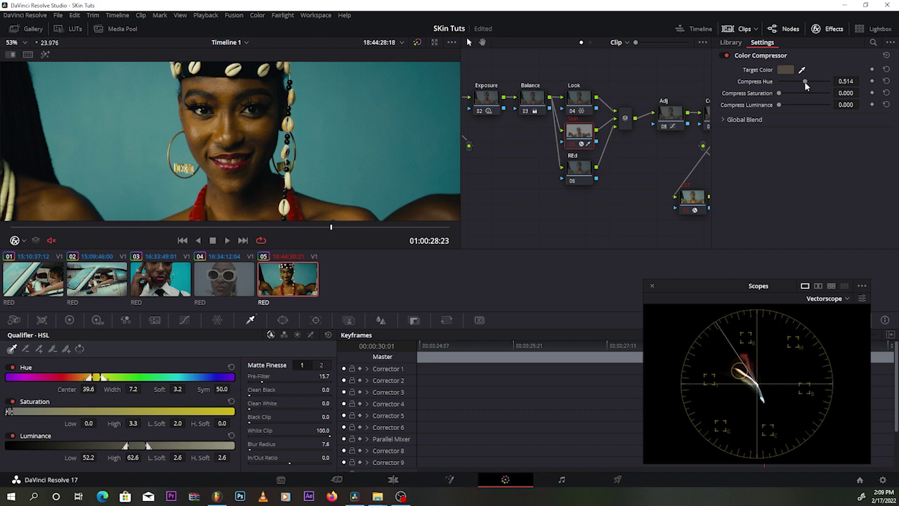
scroll(232, 147, down, 2)
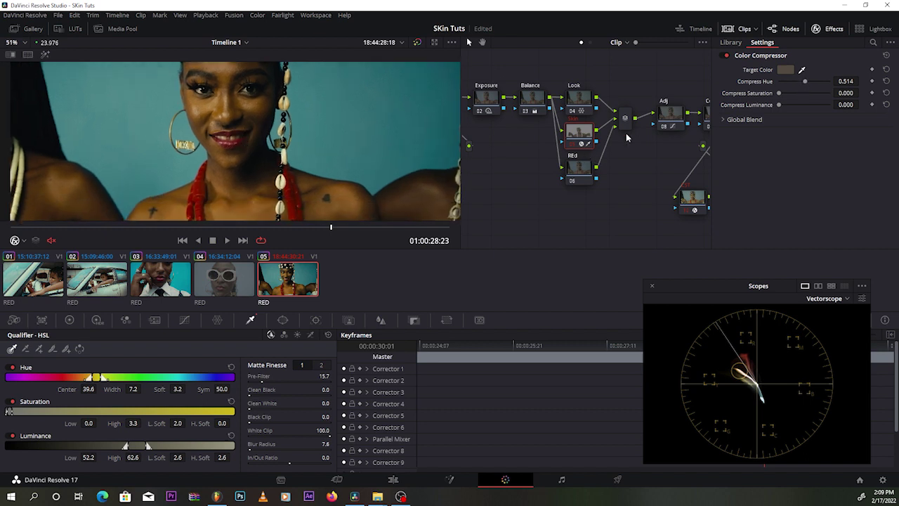
drag(781, 95, 799, 95)
scroll(291, 140, down, 2)
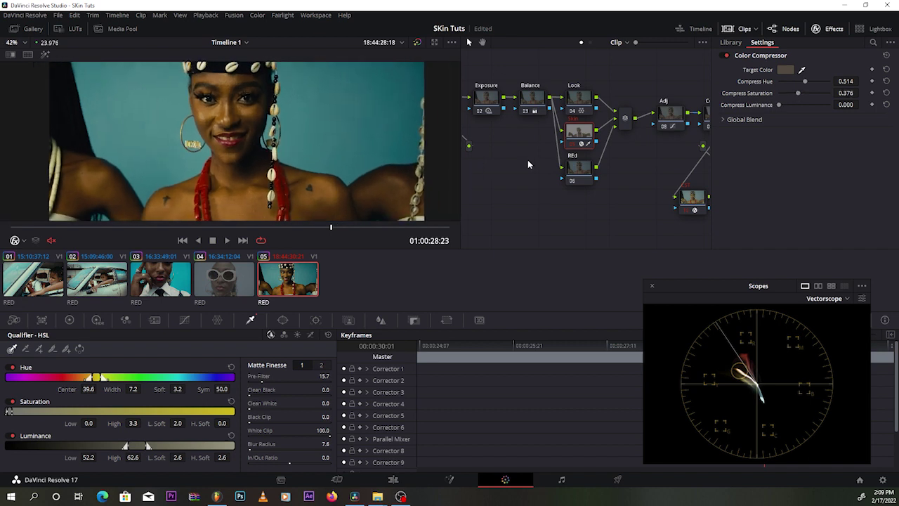
Step: Rotate the skin hue by 9.65 on the Skin node using a Hue Vs Hue curve point at input hue 285.87
click(184, 319)
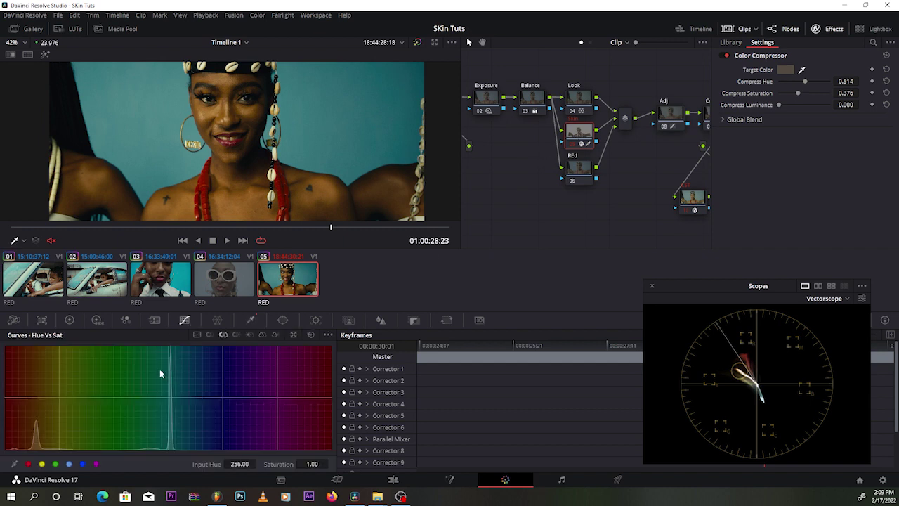
click(209, 335)
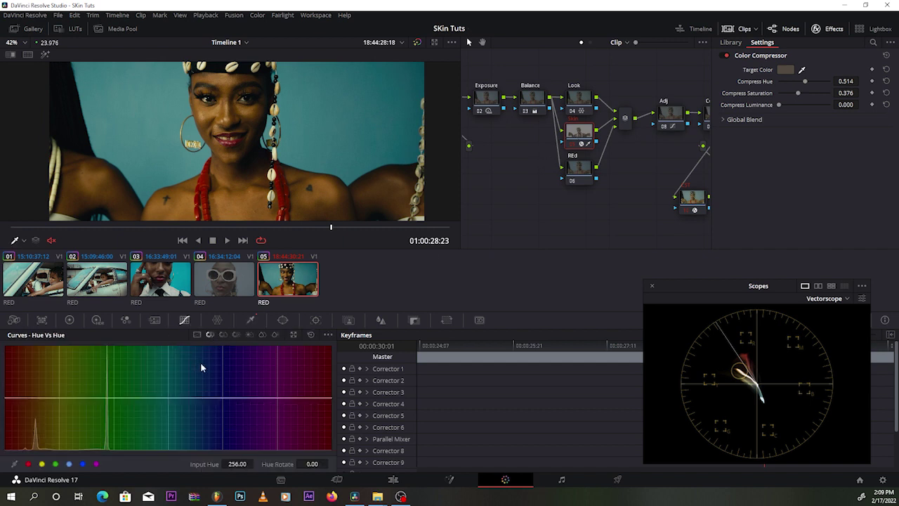
click(42, 464)
right_click(64, 401)
drag(33, 401, 32, 398)
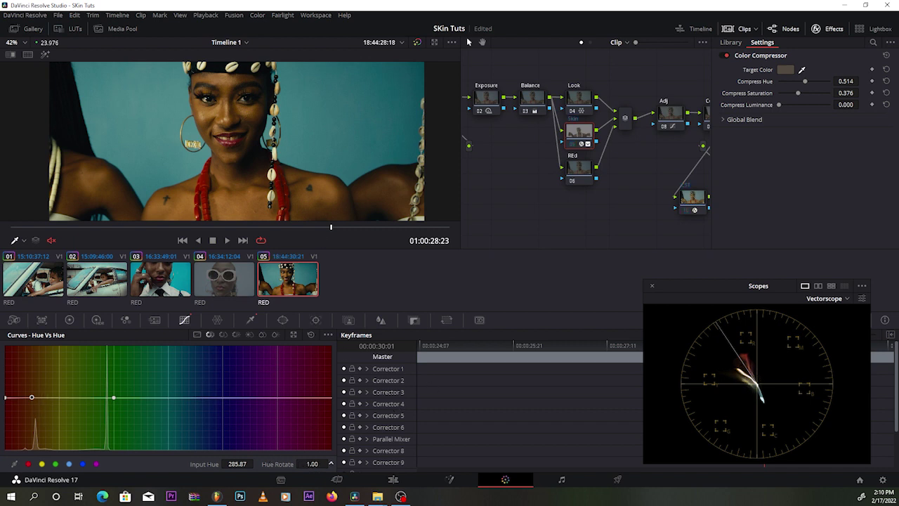
drag(32, 398, 32, 396)
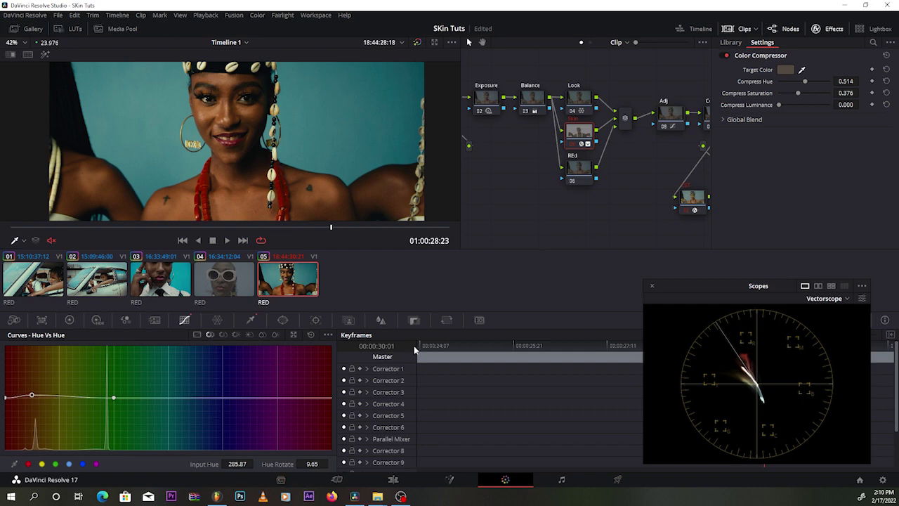
Step: Toggle the Skin node off and on repeatedly to compare the skin tones before and after
click(573, 148)
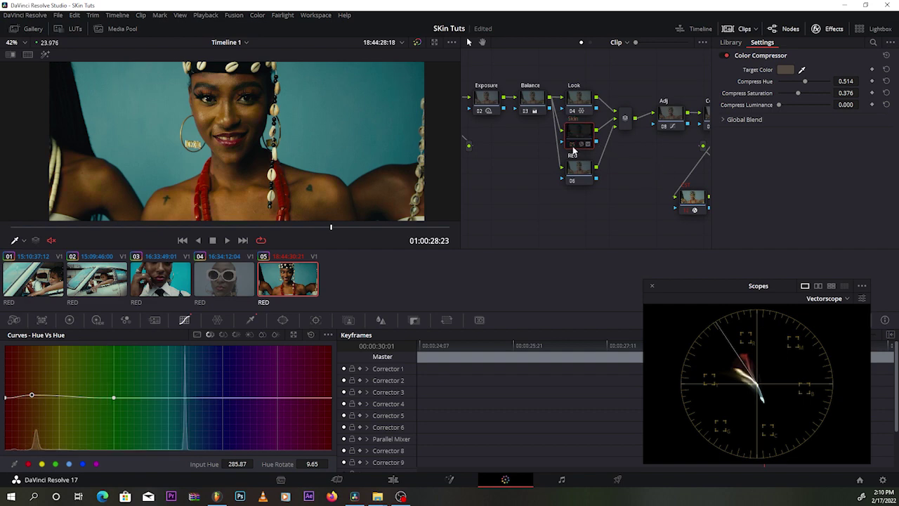
click(573, 148)
click(573, 148)
click(573, 149)
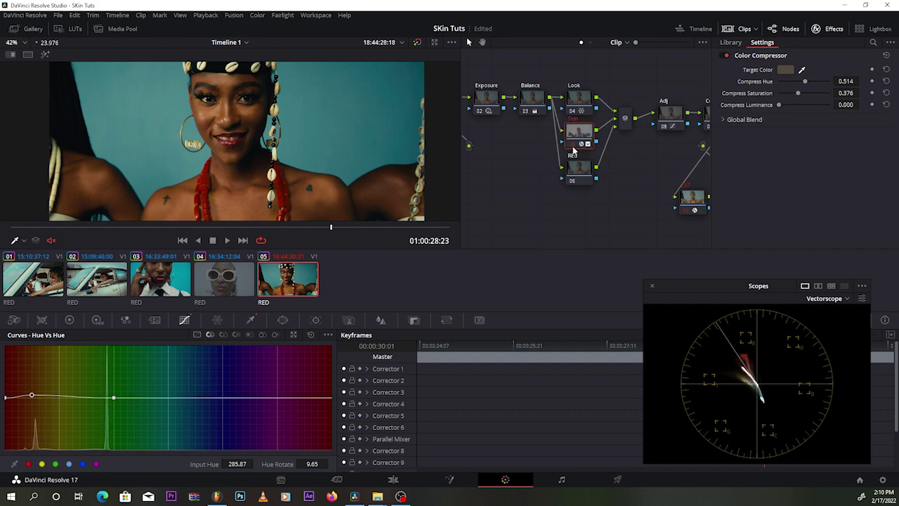
click(573, 148)
click(573, 148)
scroll(283, 167, down, 1)
scroll(283, 168, up, 1)
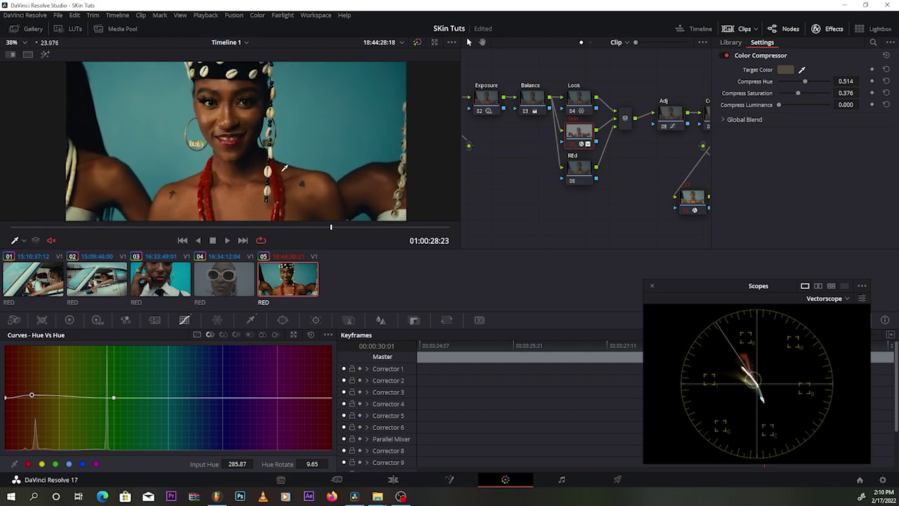
Step: Lower the skin's saturation to 0.83 on the Skin node using a Hue Vs Sat curve point at input hue 289.48
click(224, 335)
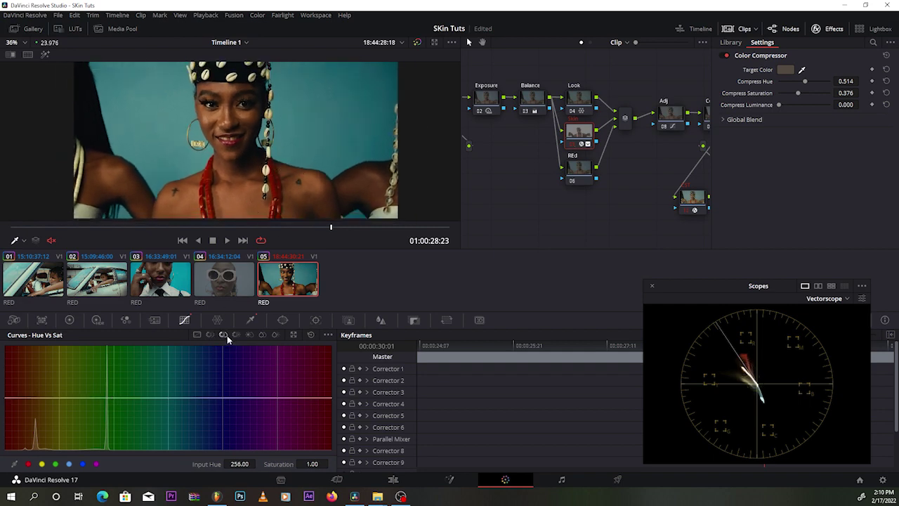
click(57, 464)
drag(59, 398, 35, 406)
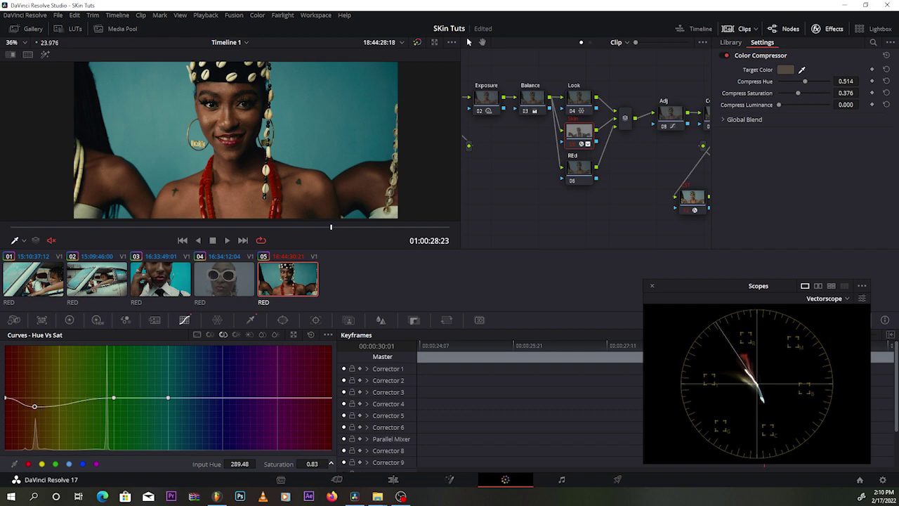
scroll(218, 166, down, 1)
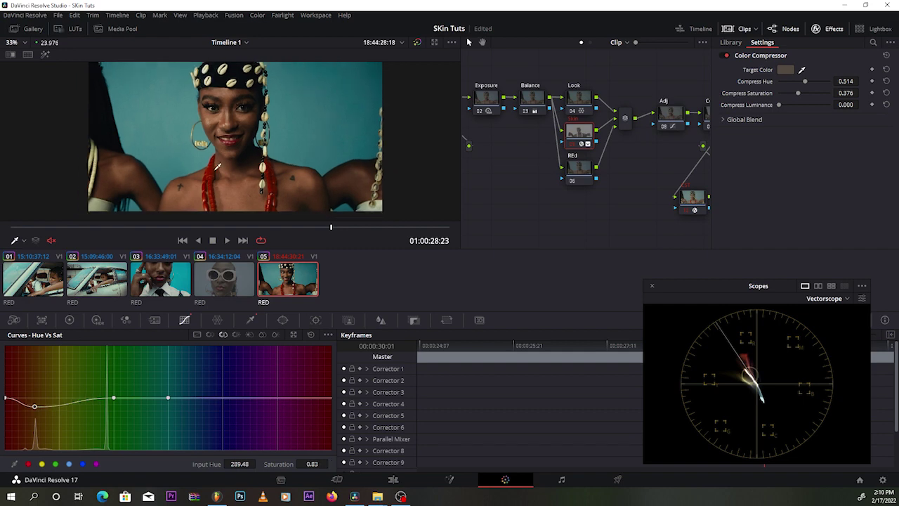
Step: Compare the shot with the Skin node off and on in full-screen view, and return to the normal view
key(ctrl+d)
key(ctrl+d)
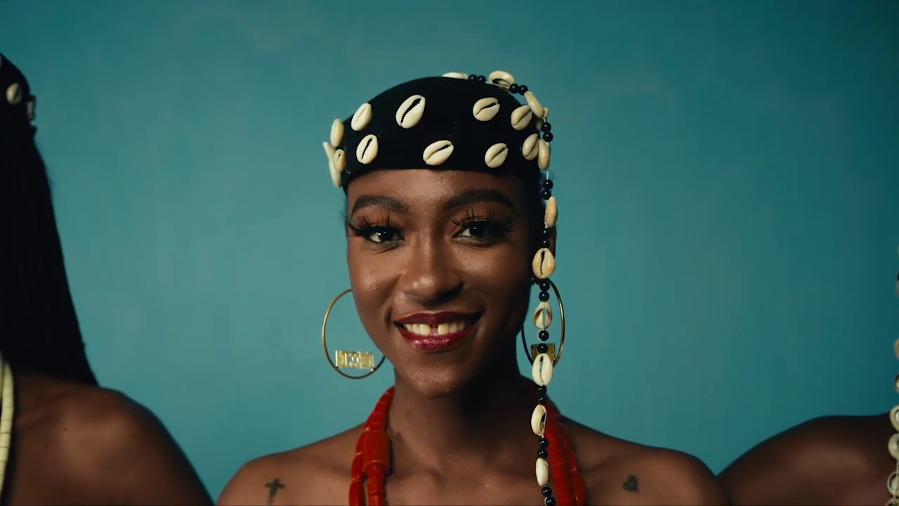
key(ctrl+s)
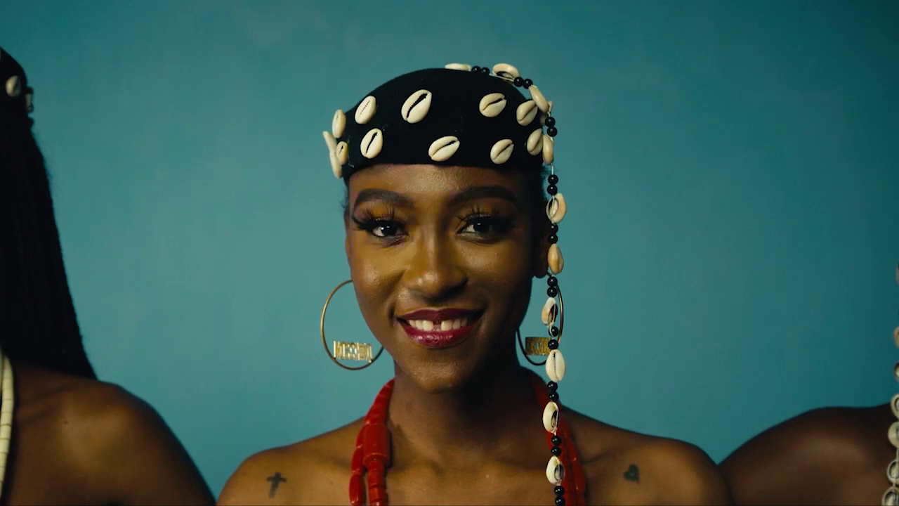
key(Escape)
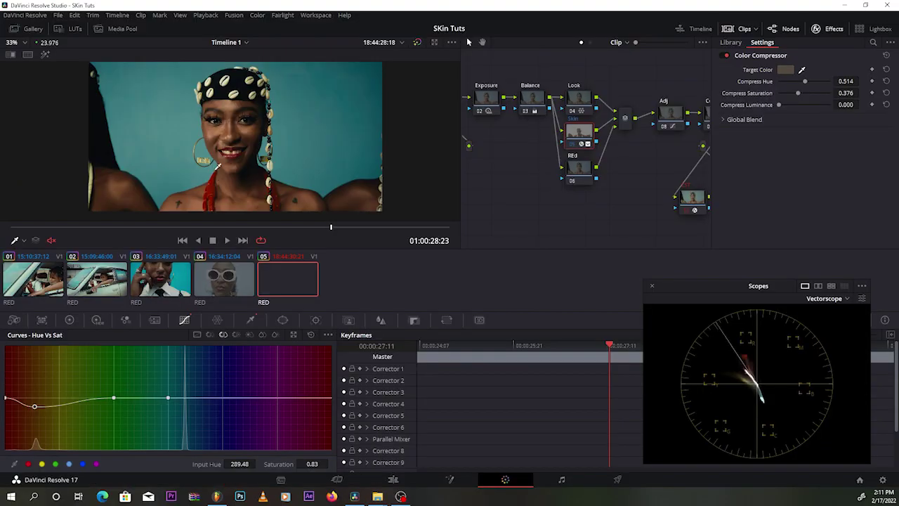
Step: Move the playhead to 01:00:29:04 and select the REd node in the node tree
mouse_move(350, 230)
mouse_down()
mouse_move(373, 229)
mouse_move(342, 227)
mouse_up()
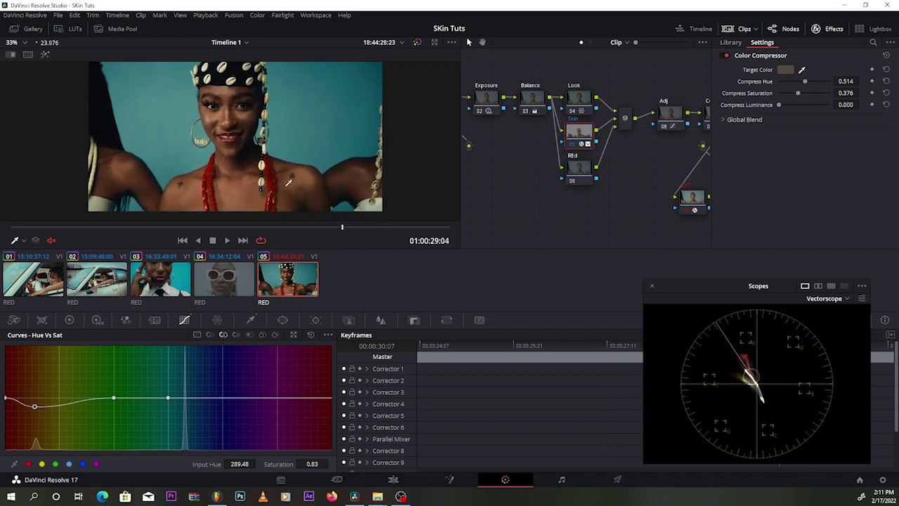
key(ctrl+z)
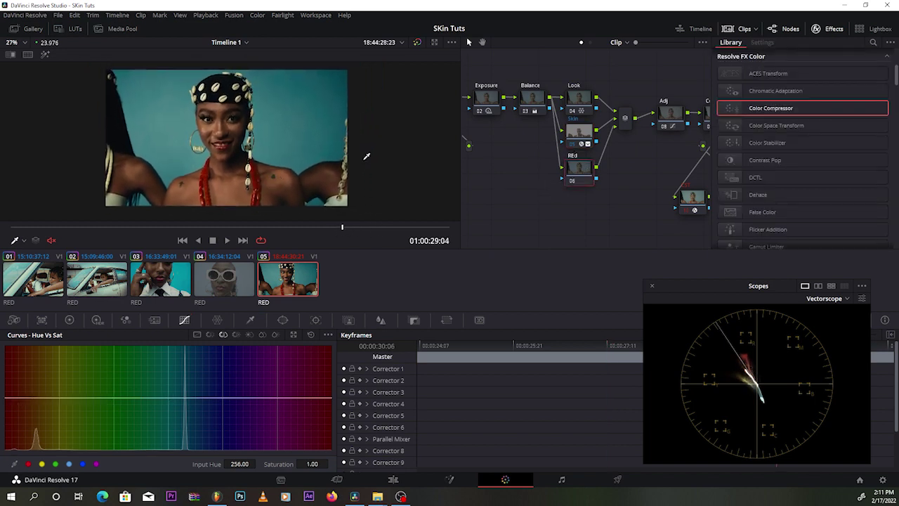
key(ctrl+z)
key(ctrl+z)
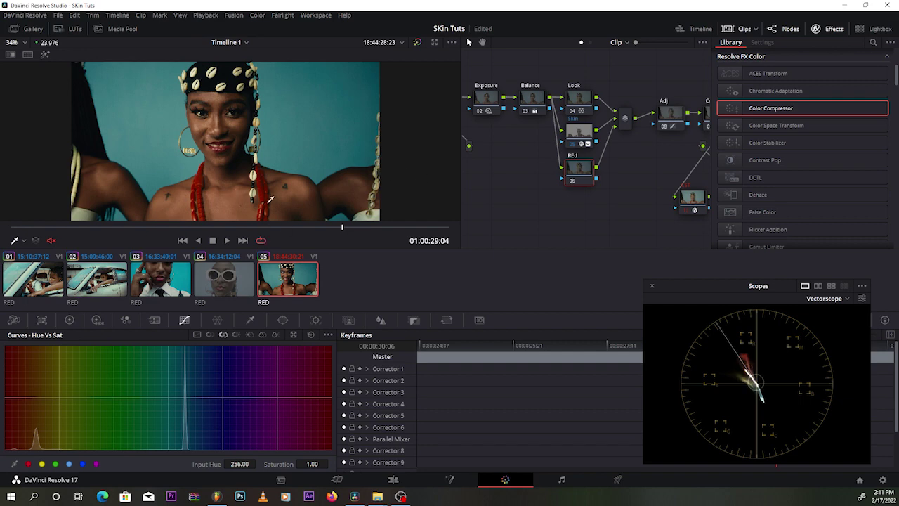
scroll(232, 154, up, 1)
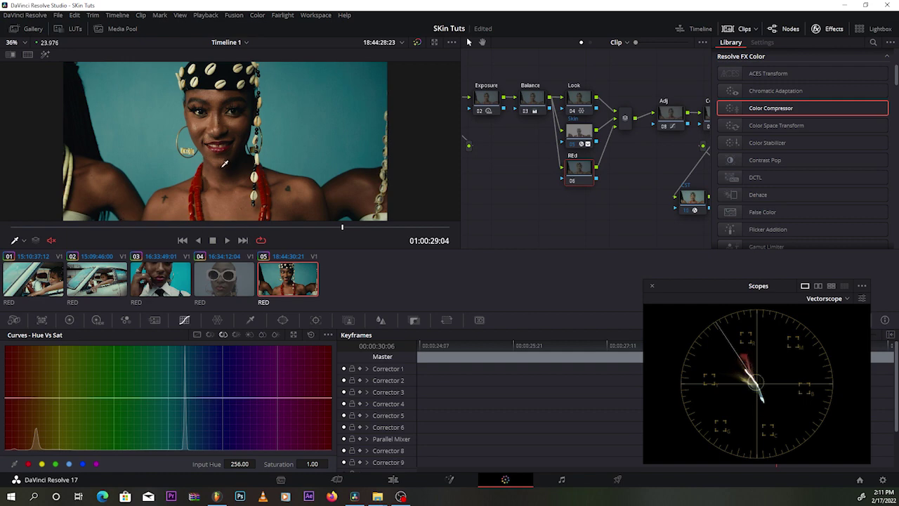
Step: Sample the red bead necklace with the HSL qualifier on the REd node
scroll(223, 154, up, 3)
scroll(223, 154, up, 1)
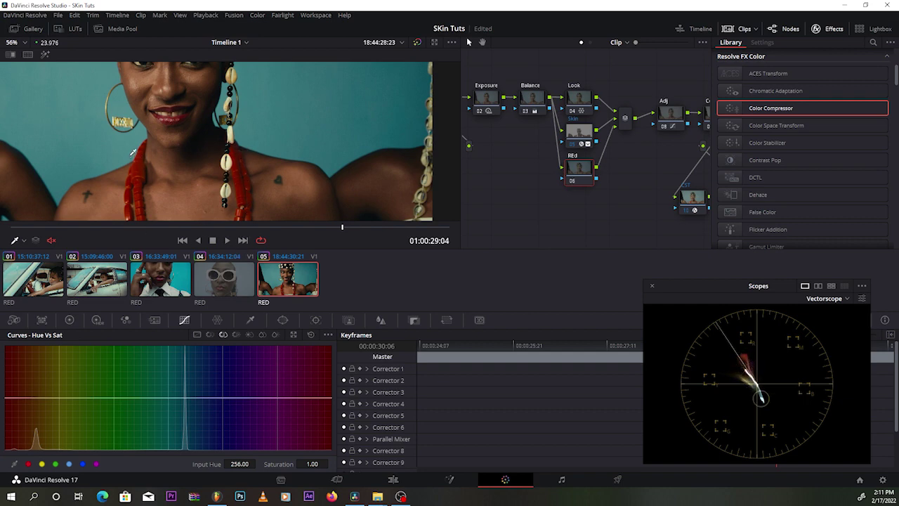
scroll(195, 168, down, 1)
scroll(232, 151, down, 1)
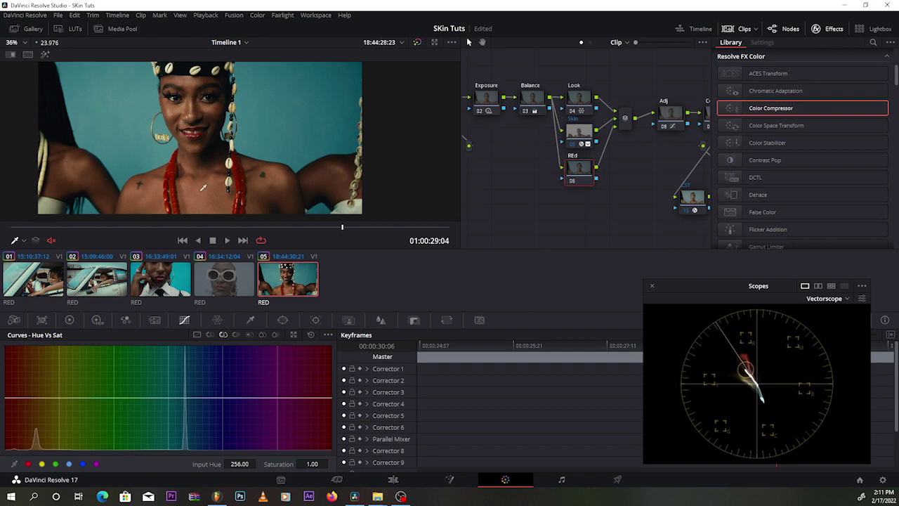
scroll(198, 184, up, 2)
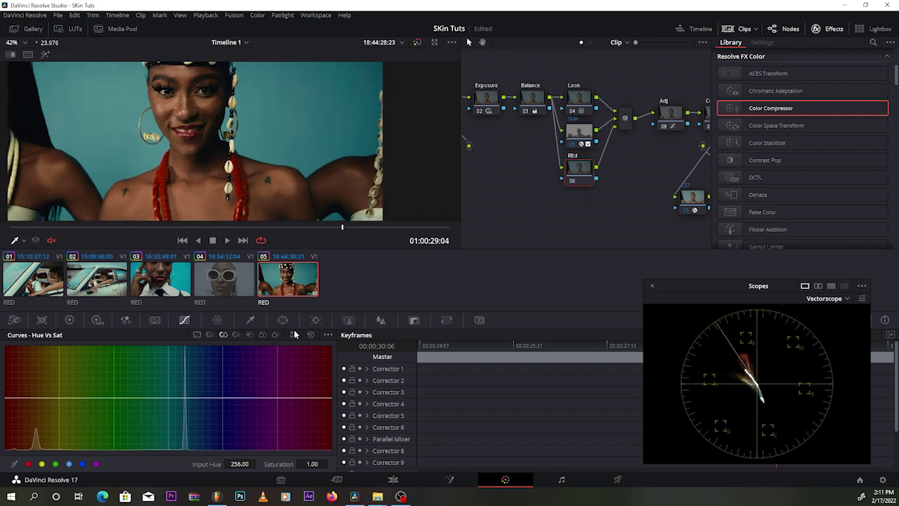
click(250, 319)
scroll(167, 184, up, 2)
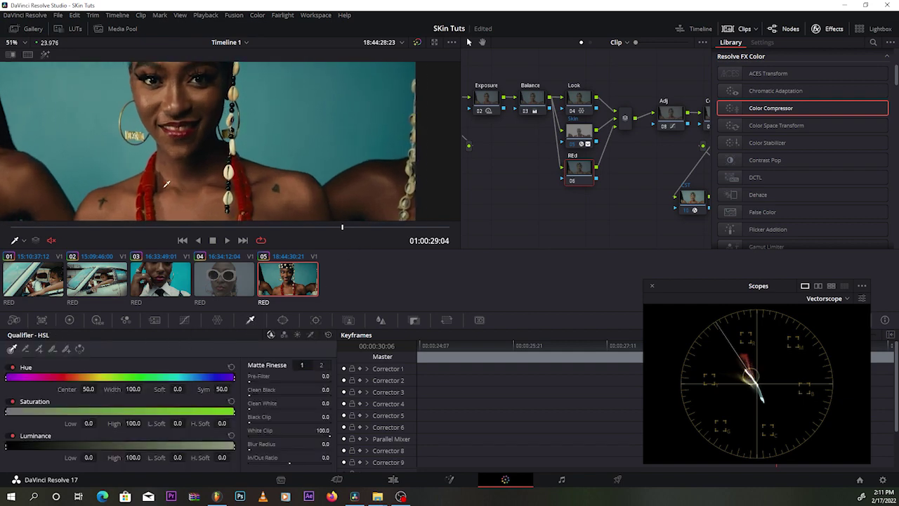
scroll(167, 184, up, 1)
click(143, 177)
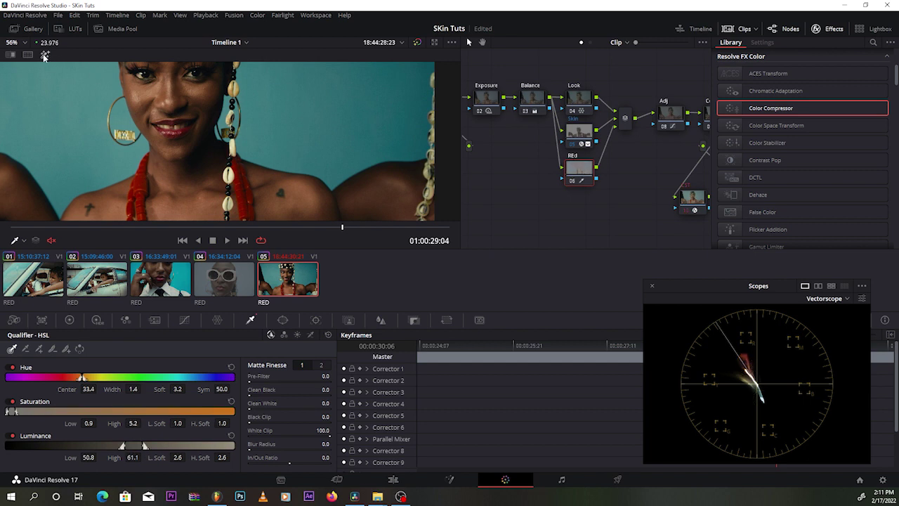
Step: Highlight the REd node's qualified area and add the lips to the selected color range
click(44, 56)
scroll(144, 145, down, 2)
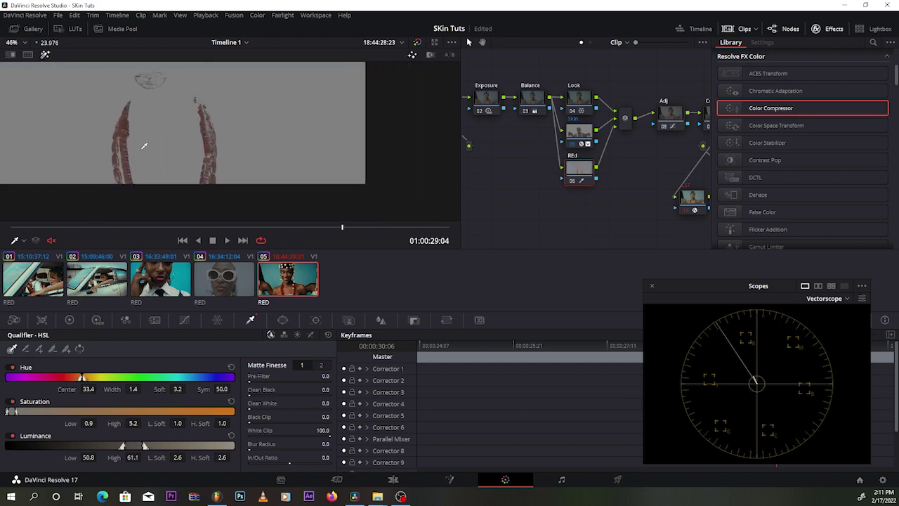
scroll(144, 146, up, 2)
click(39, 348)
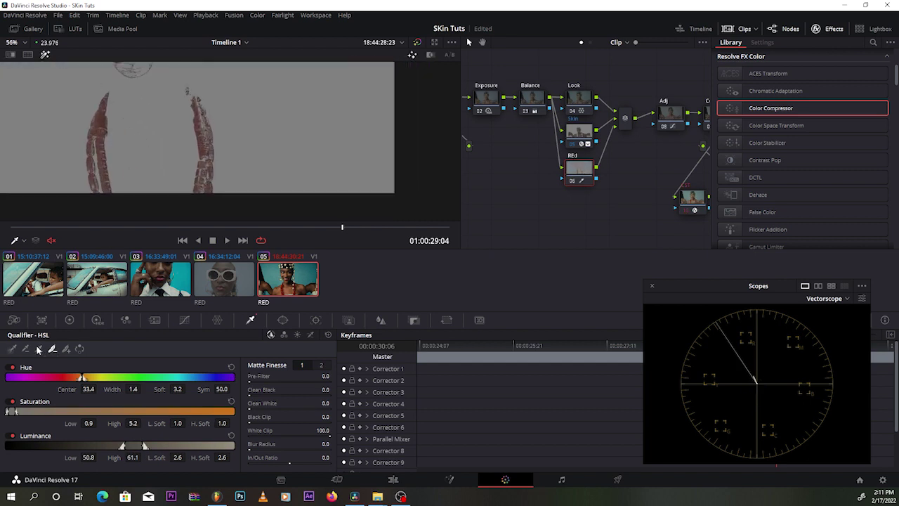
click(143, 69)
scroll(143, 69, up, 2)
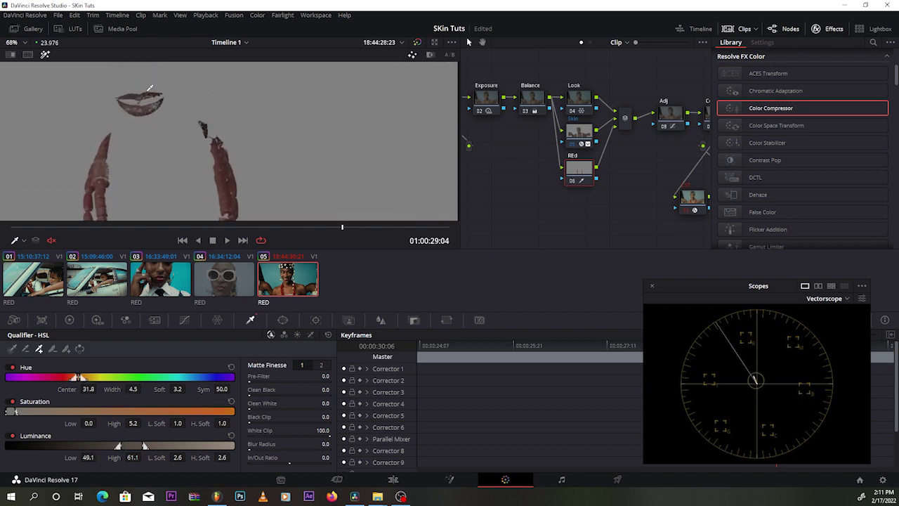
click(45, 55)
click(45, 55)
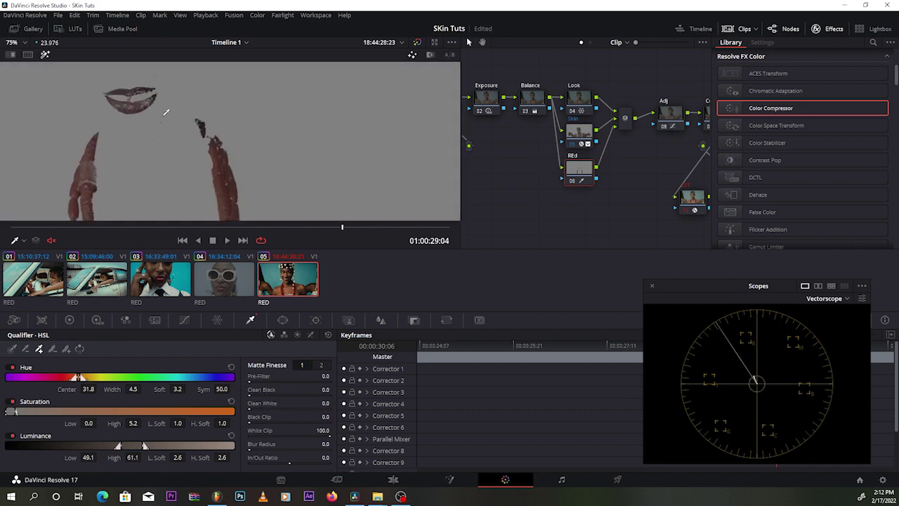
Step: Refine the red key with pre-filter 16.9, blur radius 11.6 and saturation low softness 2.4, and turn the highlight off
scroll(178, 149, down, 2)
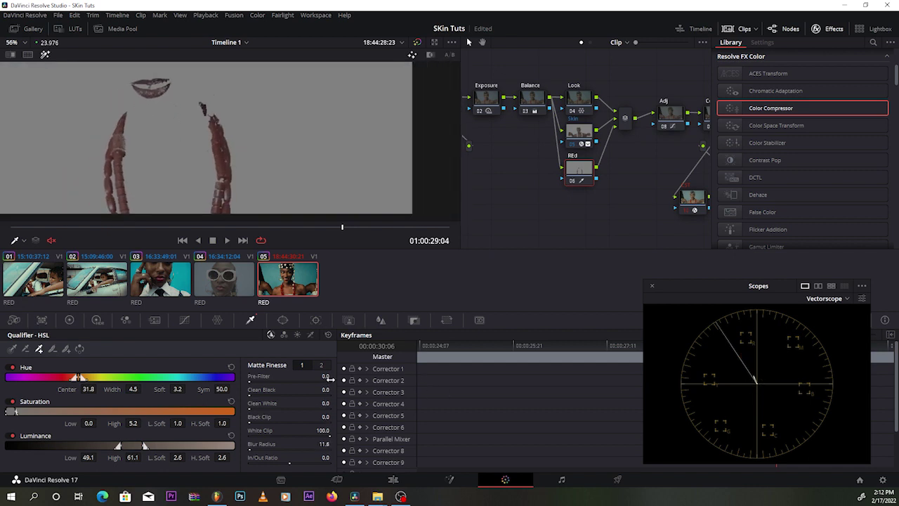
drag(330, 379, 337, 379)
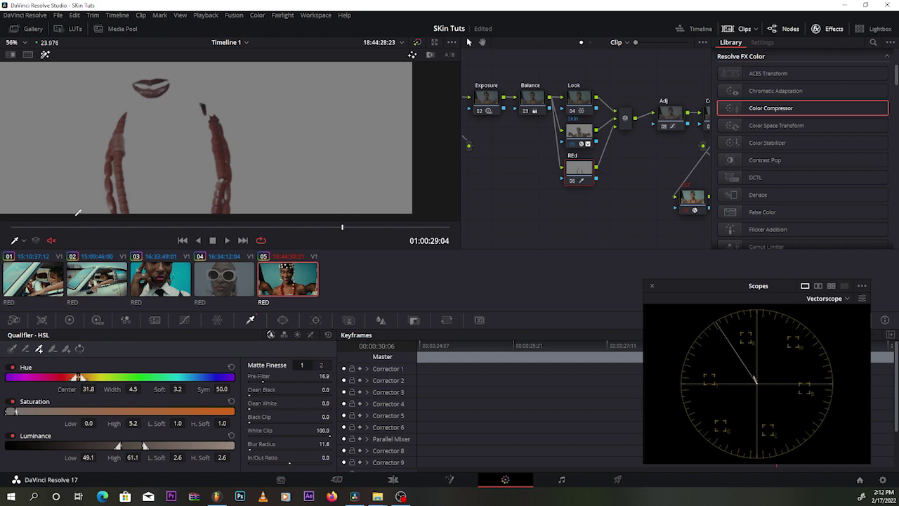
scroll(167, 160, down, 2)
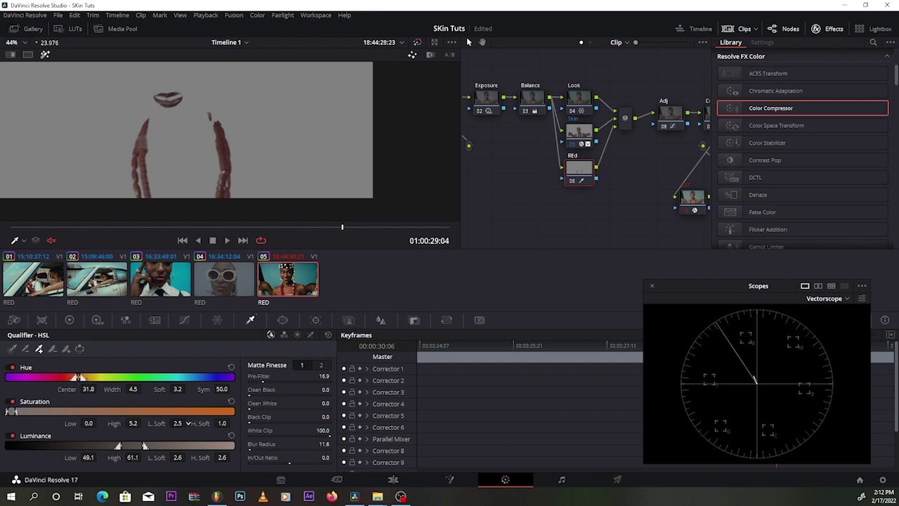
drag(186, 423, 183, 423)
click(45, 54)
scroll(182, 129, down, 1)
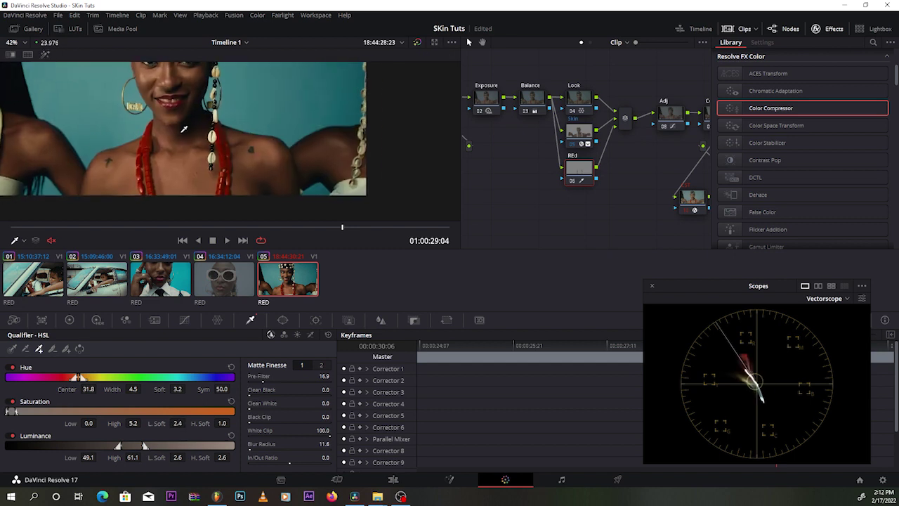
scroll(183, 129, up, 2)
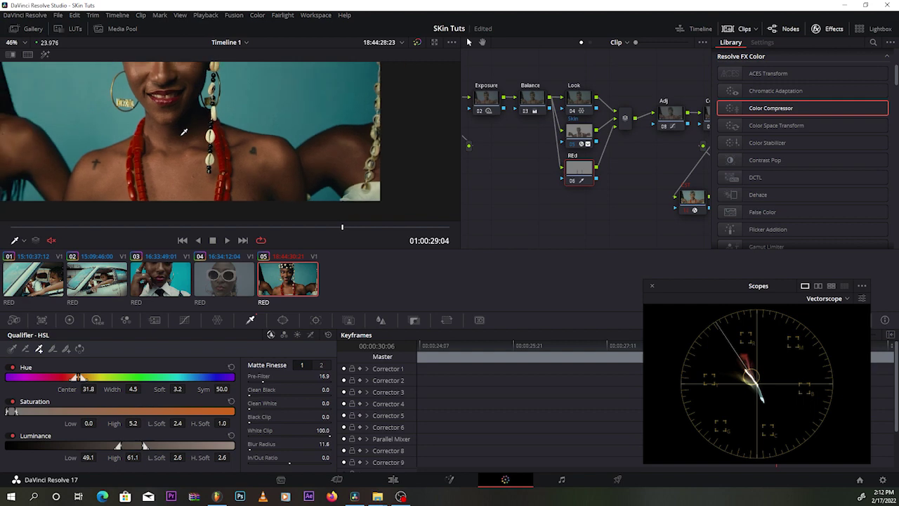
scroll(183, 131, up, 2)
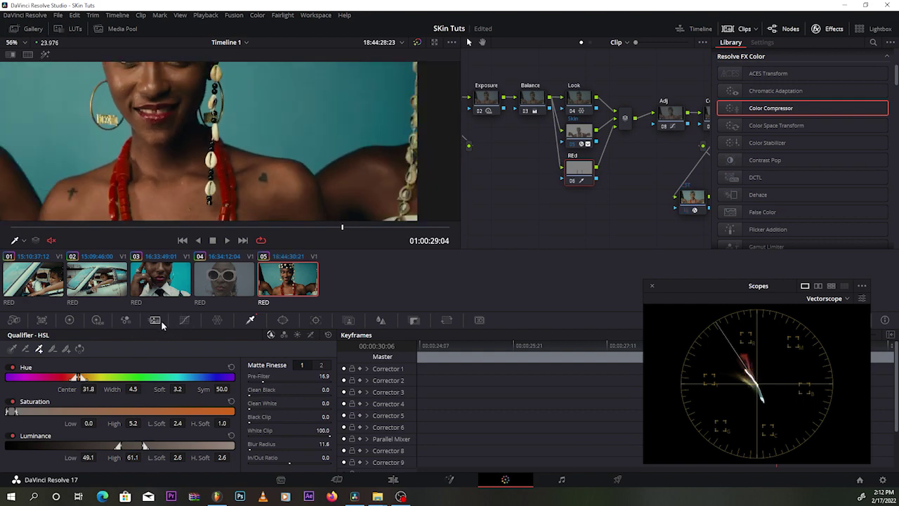
Step: Raise the reds' saturation to 1.50 at input hue 258.06 with a Hue Vs Sat curve point on the REd node
click(183, 320)
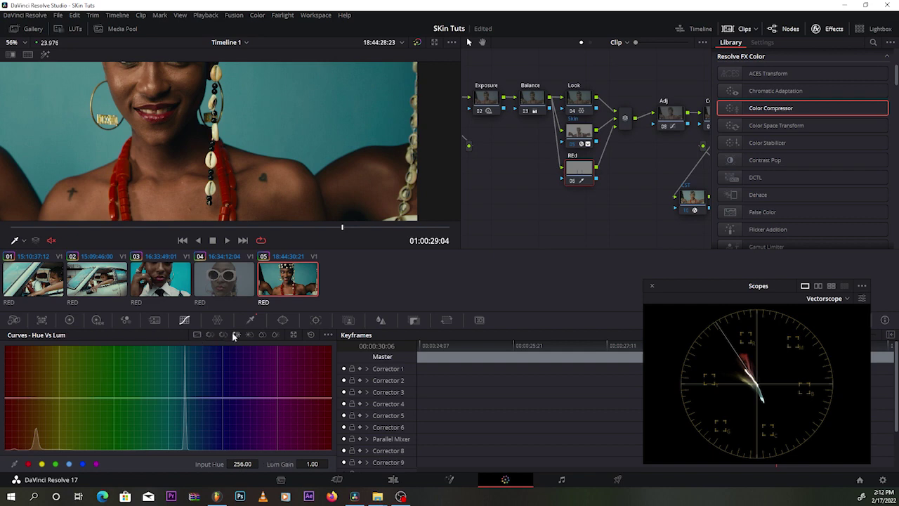
click(29, 465)
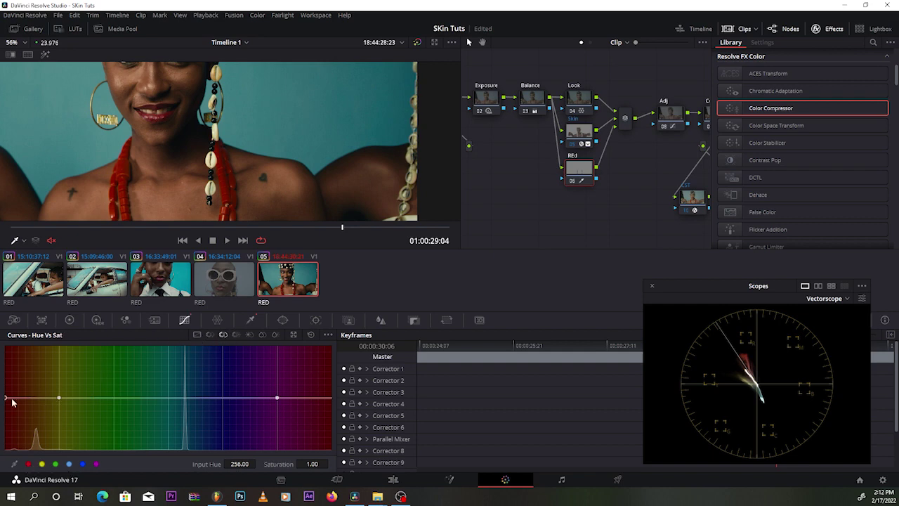
drag(7, 401, 7, 374)
scroll(164, 185, down, 3)
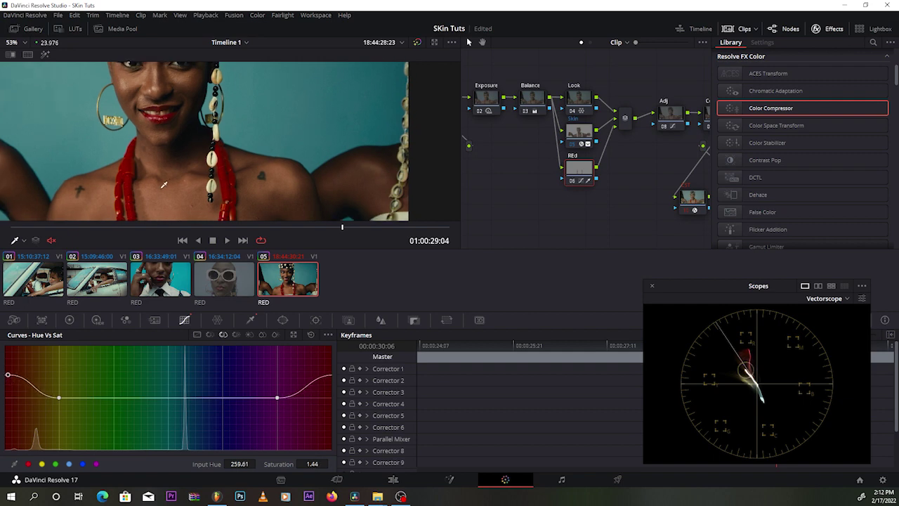
scroll(164, 184, up, 2)
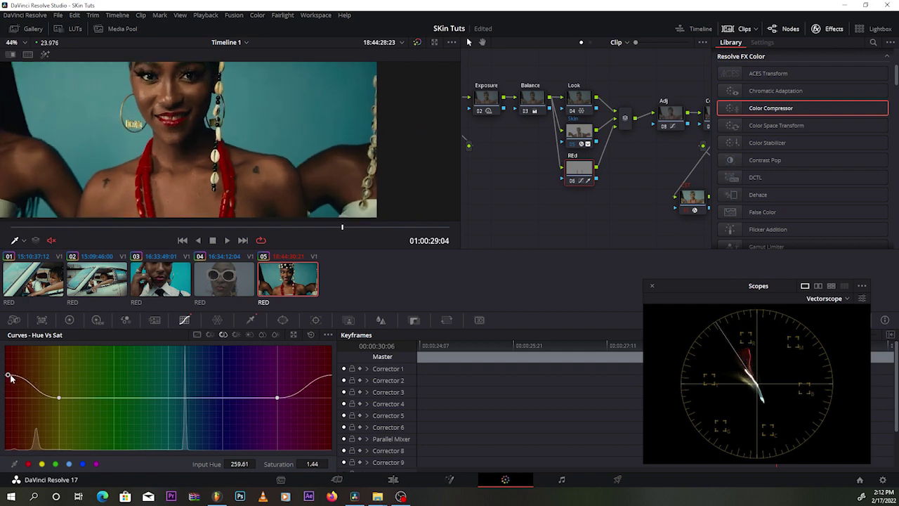
drag(9, 377, 7, 375)
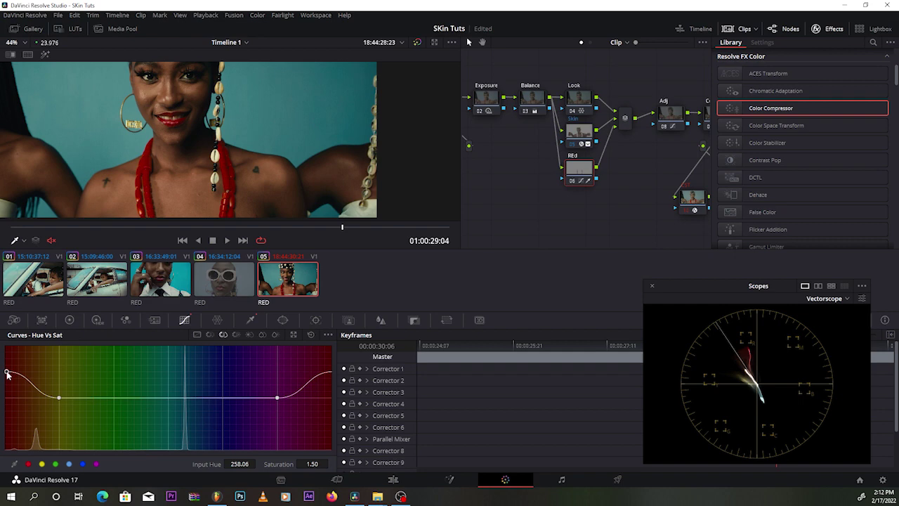
Step: Switch the REd node off and on to check the saturation boost on the necklace and lips
click(569, 183)
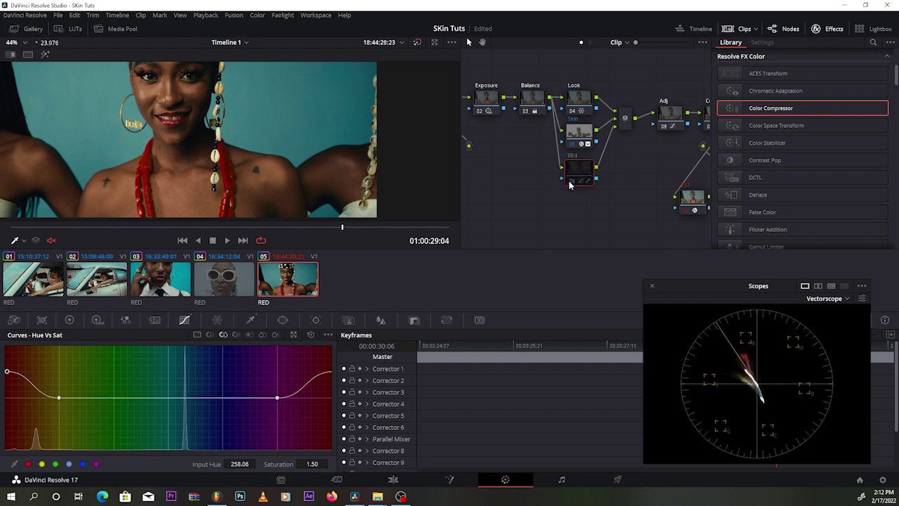
click(570, 183)
scroll(309, 162, down, 1)
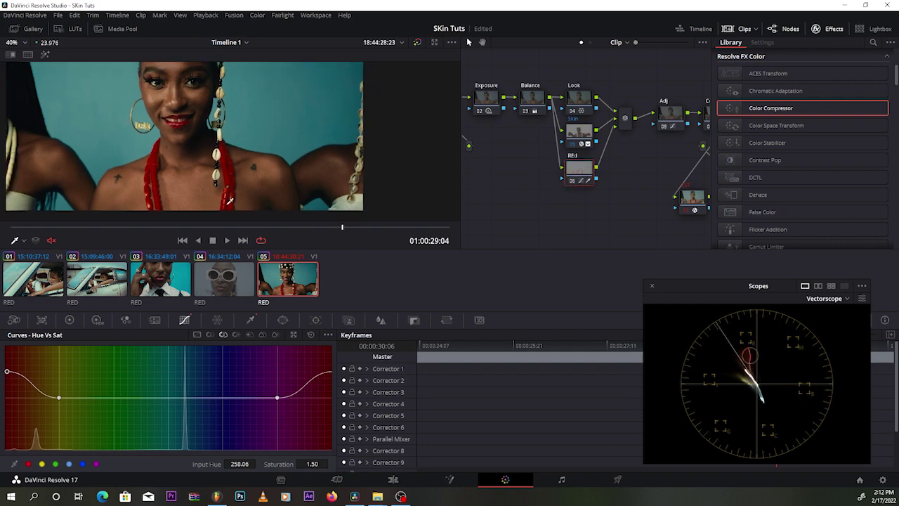
Step: Lower the reds' luminance gain to 0.76 at input hue 256.52 with the Hue Vs Lum curve, and save the project
click(236, 334)
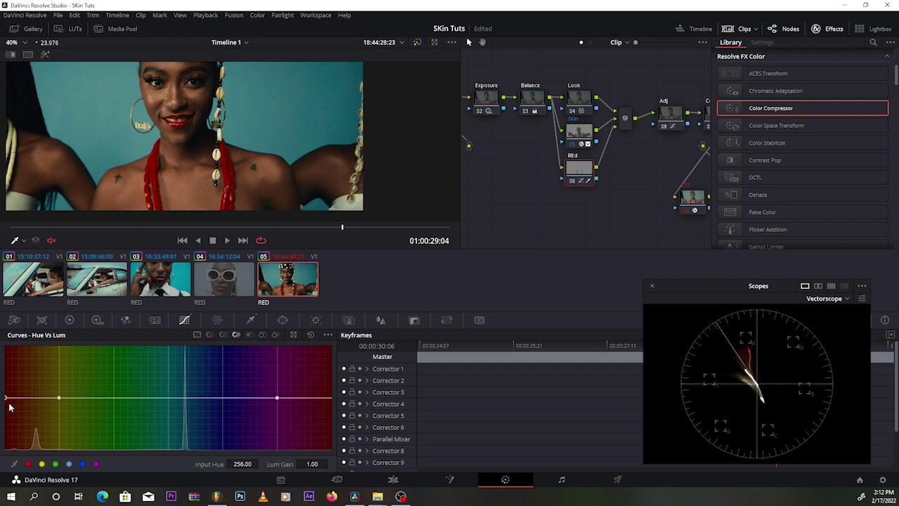
drag(5, 403, 7, 413)
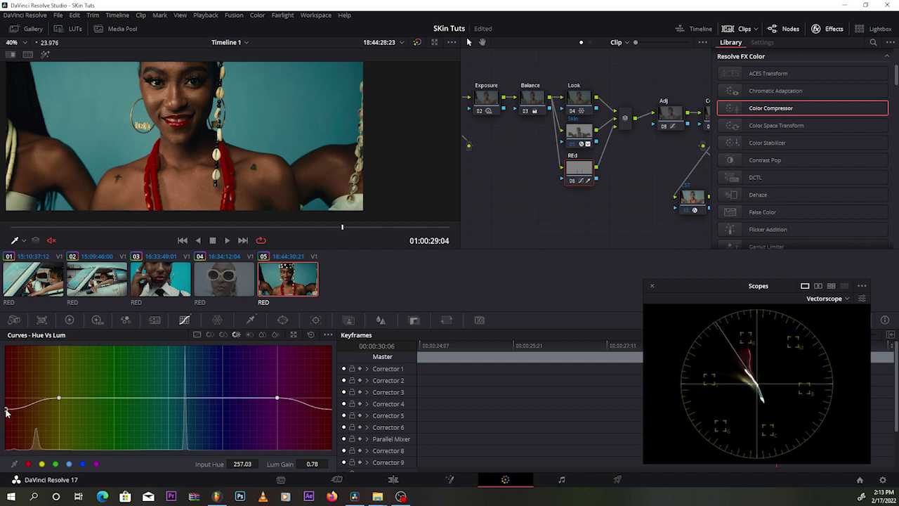
key(ctrl+s)
drag(7, 413, 6, 414)
Step: Toggle the REd node off and on repeatedly to compare the reds, and play the shot in full-screen view
click(570, 181)
click(570, 181)
click(570, 182)
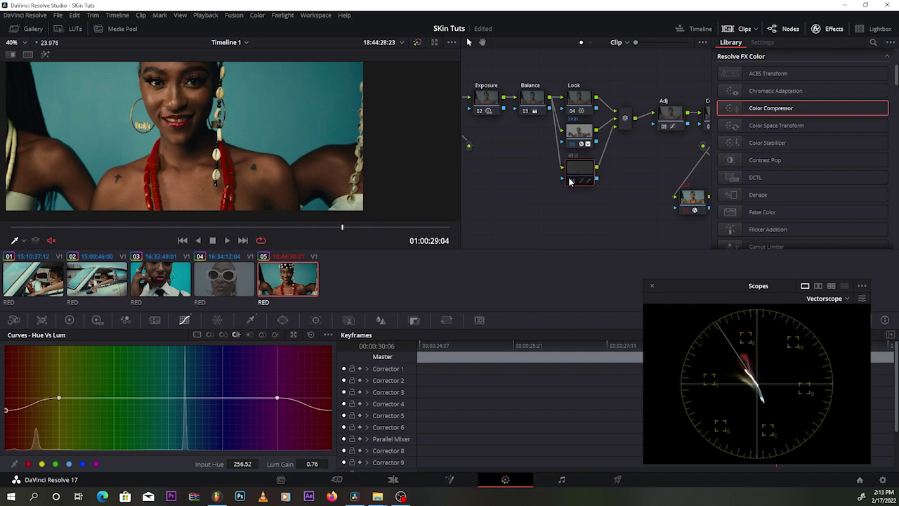
click(570, 182)
click(571, 181)
click(570, 181)
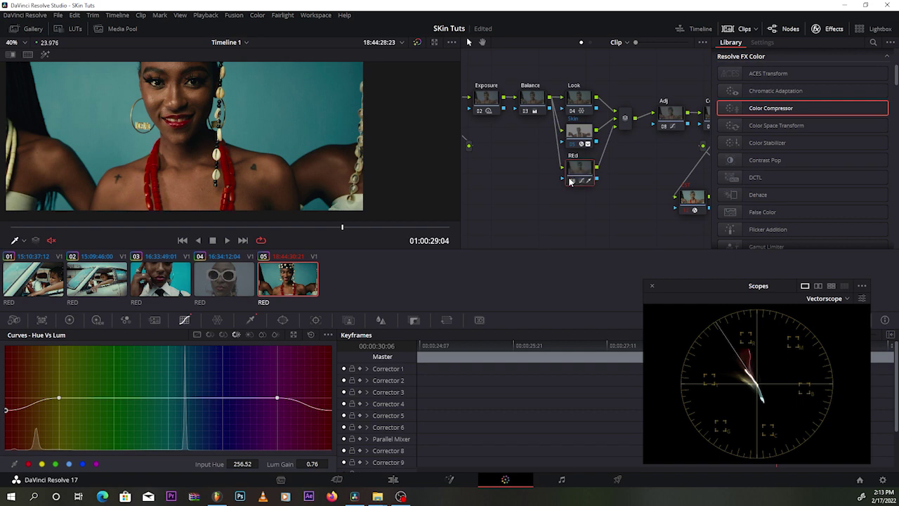
click(570, 181)
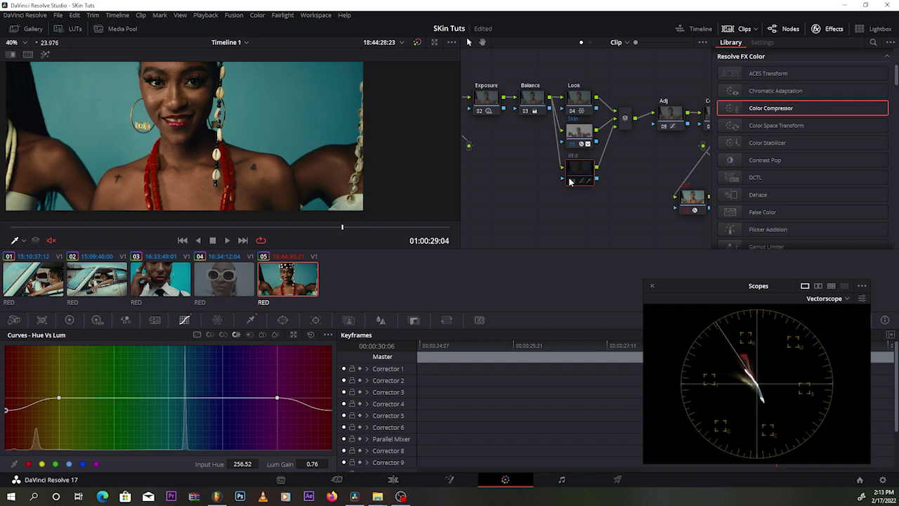
click(571, 181)
scroll(237, 150, down, 1)
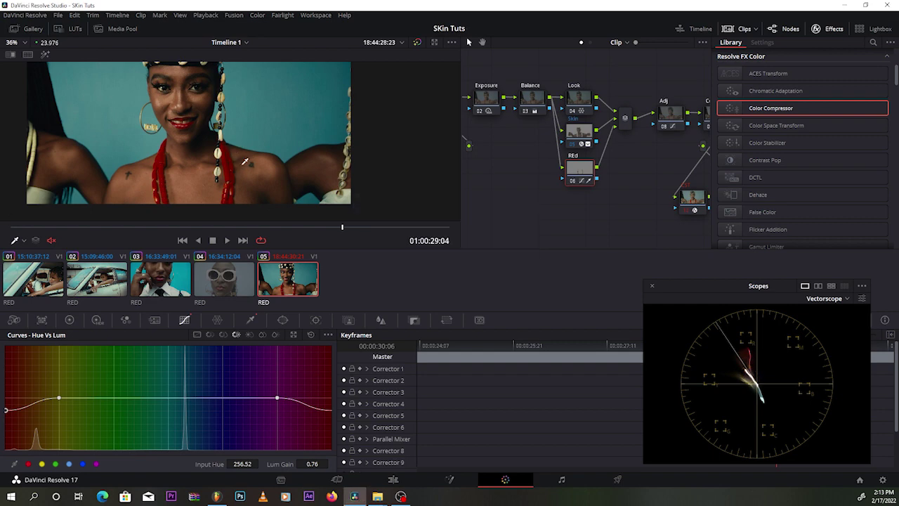
key(ctrl+f)
key(space)
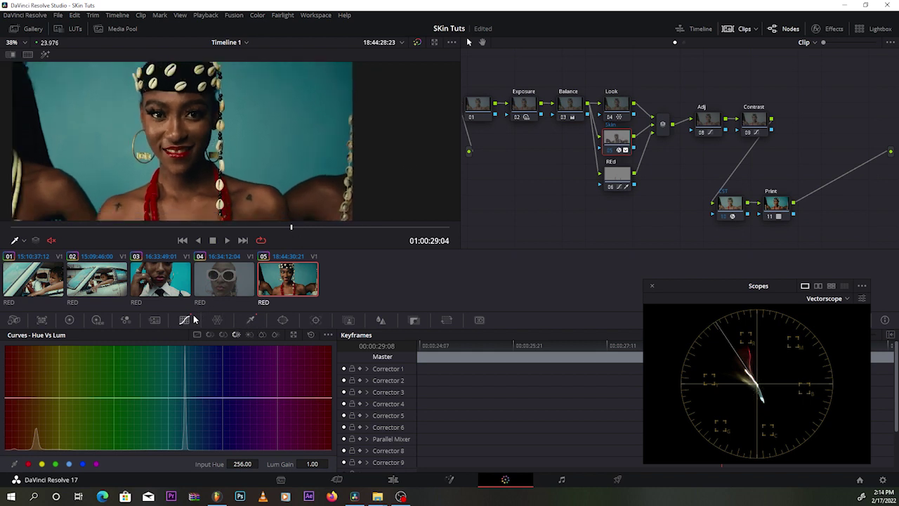
Step: Lower the skin's saturation to about 0.54 near input hue 289 on the Skin node's Hue Vs Sat curve
click(223, 335)
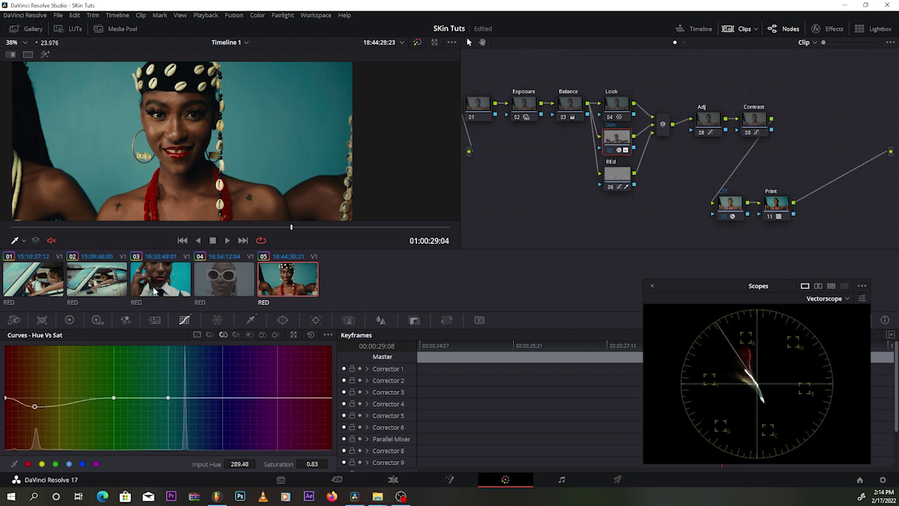
scroll(235, 190, up, 3)
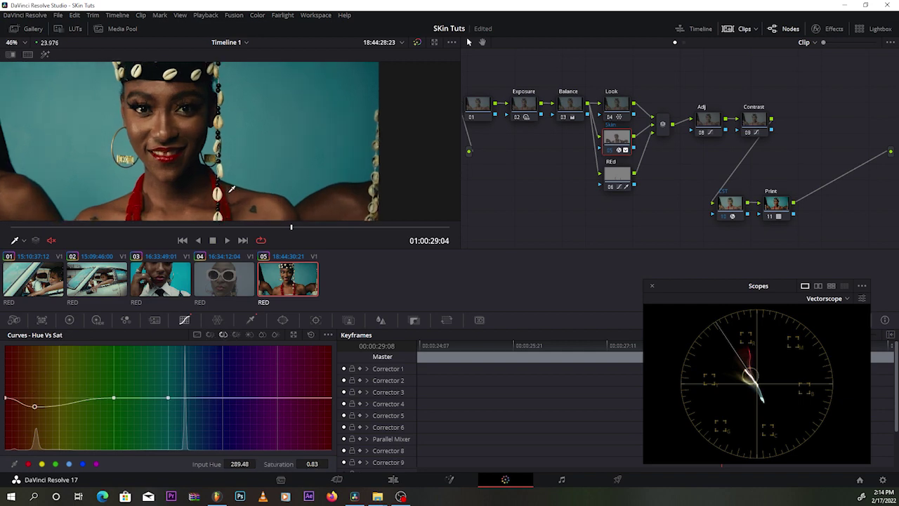
scroll(239, 195, down, 1)
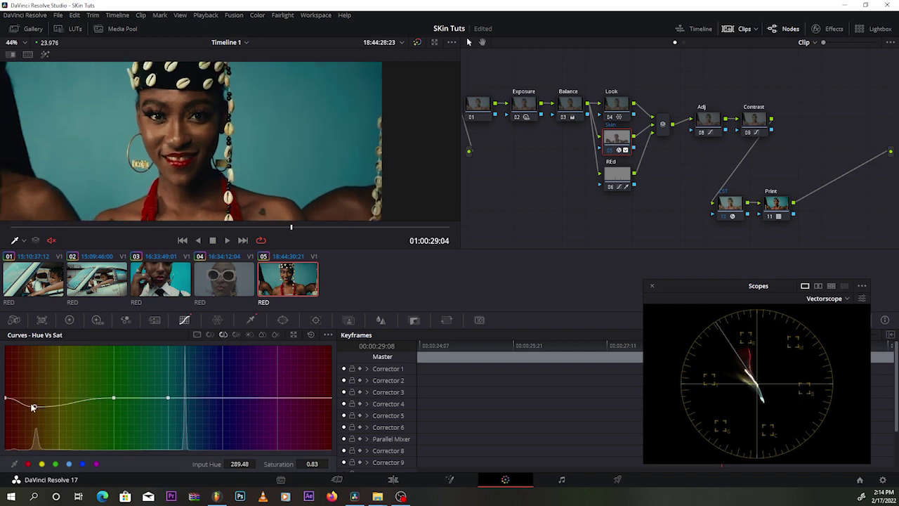
drag(35, 407, 34, 424)
scroll(147, 204, up, 4)
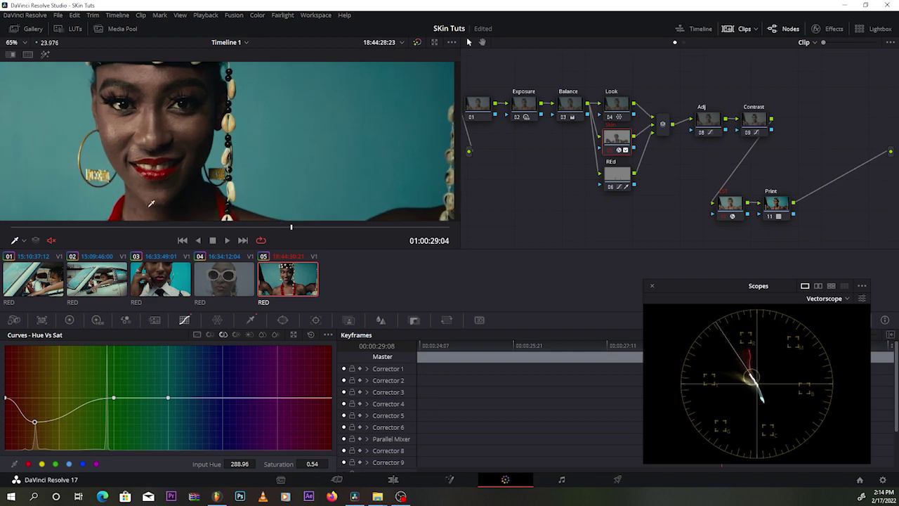
drag(33, 423, 32, 426)
Step: Lower the skin's luminance gain to 0.46 at input hue 289.99 with a Hue Vs Lum curve point on the Skin node
click(236, 335)
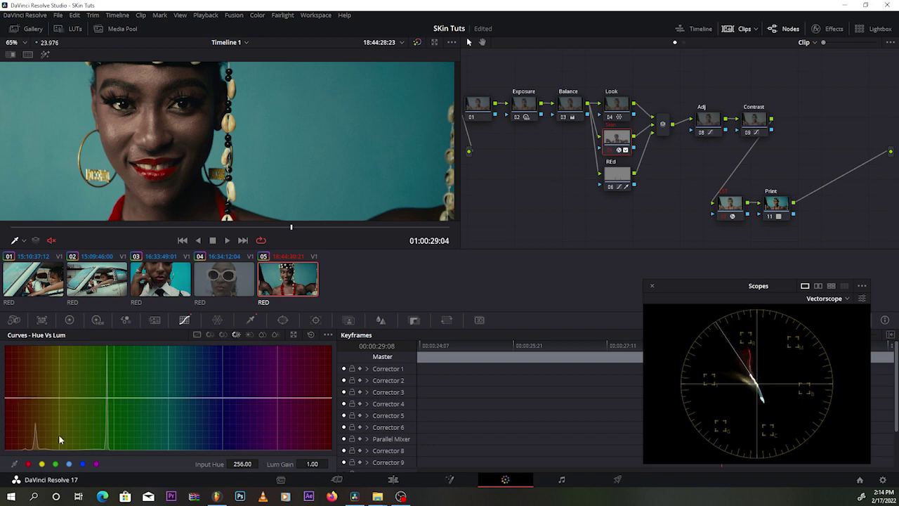
drag(59, 398, 35, 425)
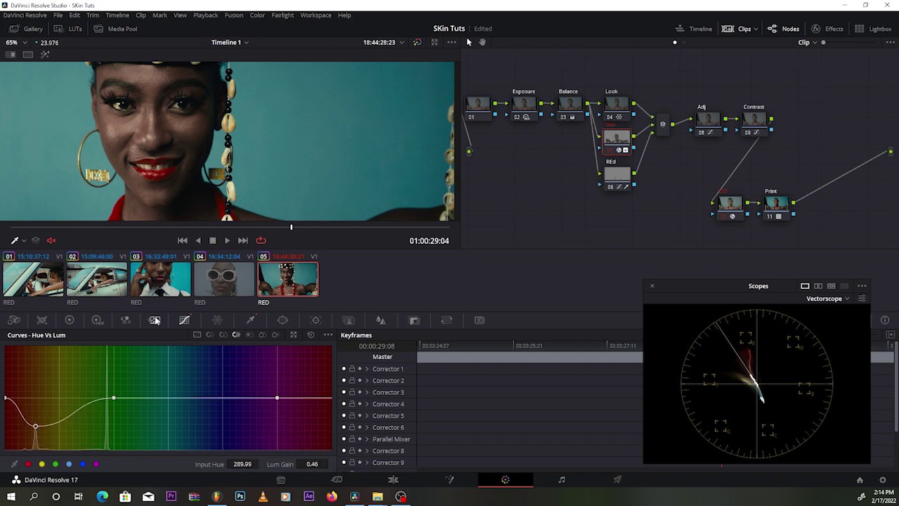
Step: Compare the whole shot with the Skin node off and on, and review the grade in full-screen view
scroll(162, 107, down, 1)
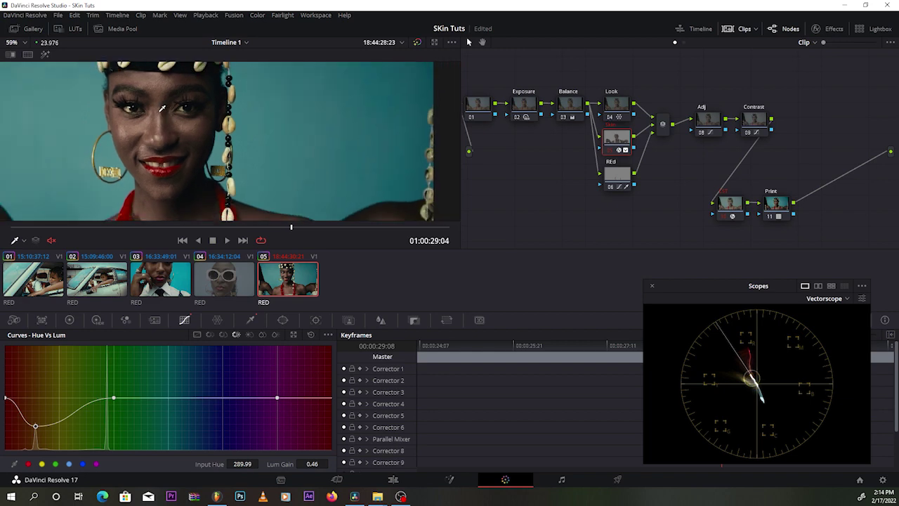
scroll(161, 108, down, 3)
scroll(162, 106, up, 3)
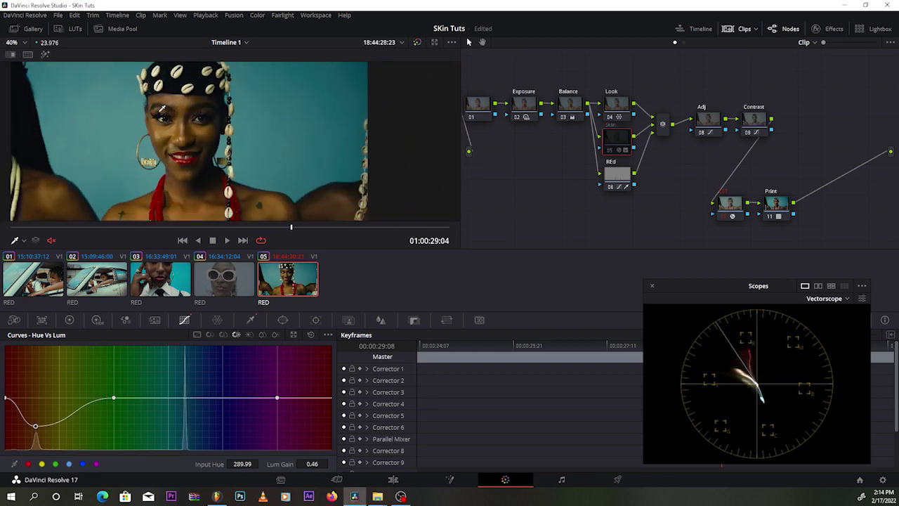
key(ctrl+f)
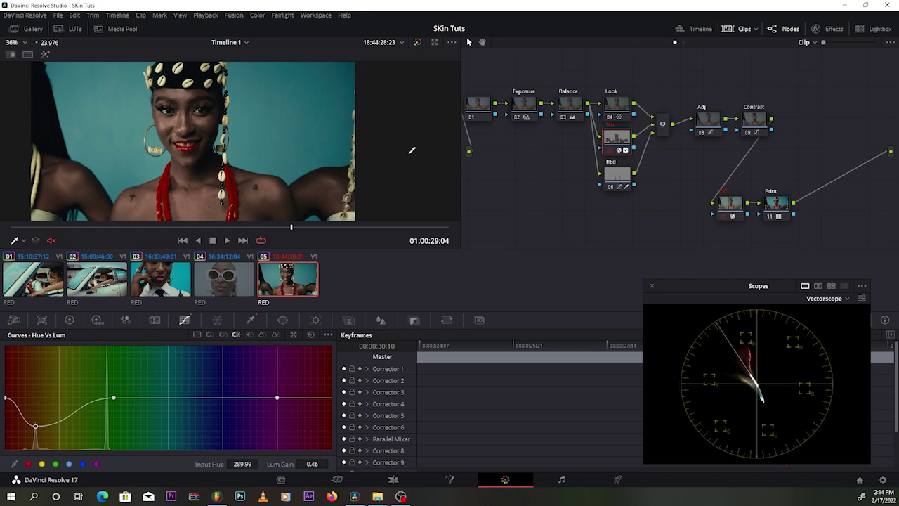
Step: Warm the shadows on the Adj node with the Log Wheels, setting Shadow to red 0.03, green -0.01 and blue -0.01
click(708, 120)
scroll(270, 164, up, 3)
scroll(271, 164, up, 1)
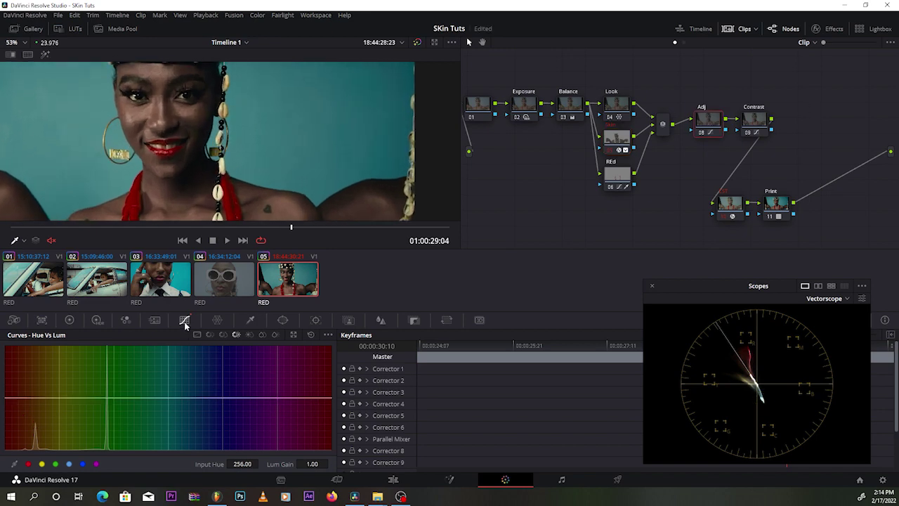
click(97, 320)
click(69, 320)
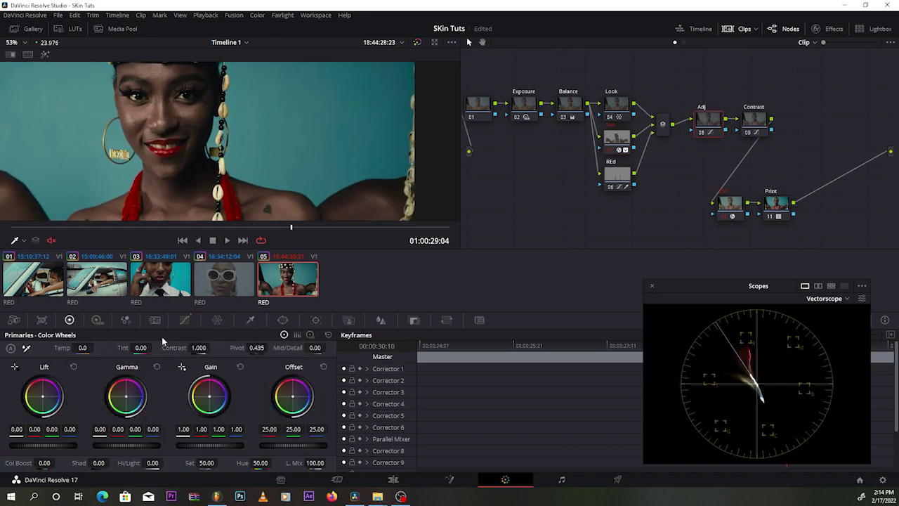
click(309, 335)
scroll(233, 128, up, 2)
scroll(234, 129, up, 2)
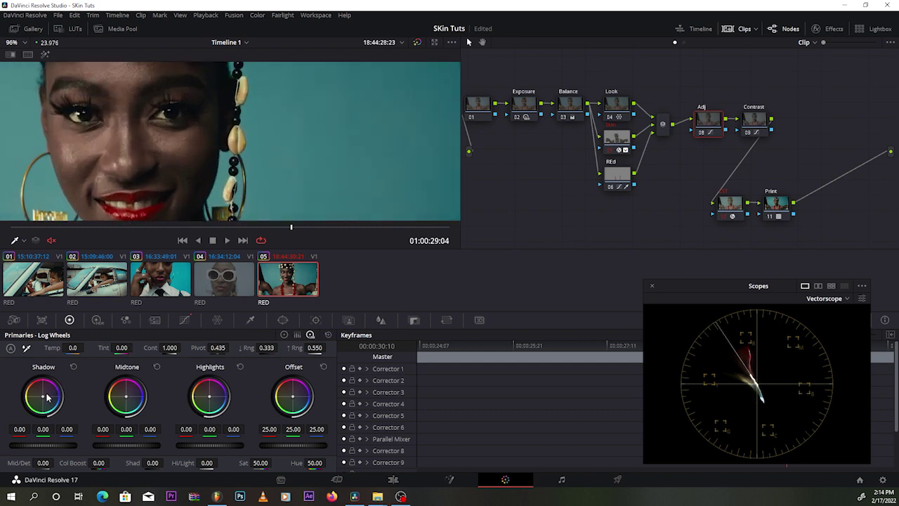
drag(43, 396, 42, 395)
drag(42, 394, 43, 395)
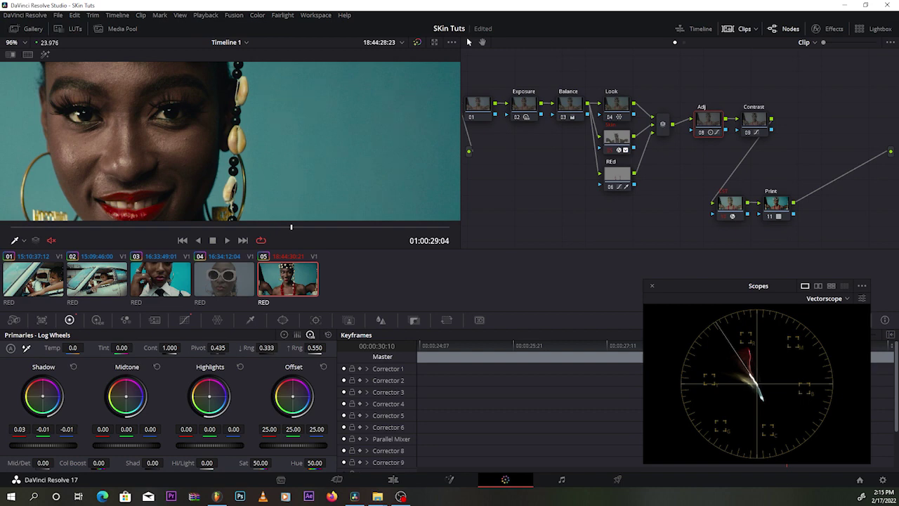